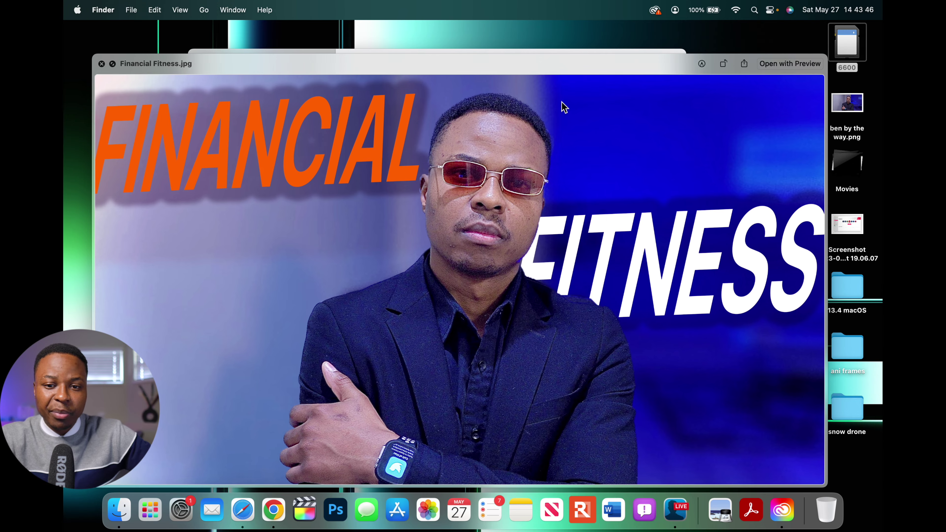
# - Close the Financial Fitness.jpg preview and move all files in the 6600 card's folder to the Trash
pyautogui.press('space')
pyautogui.click(416, 166)
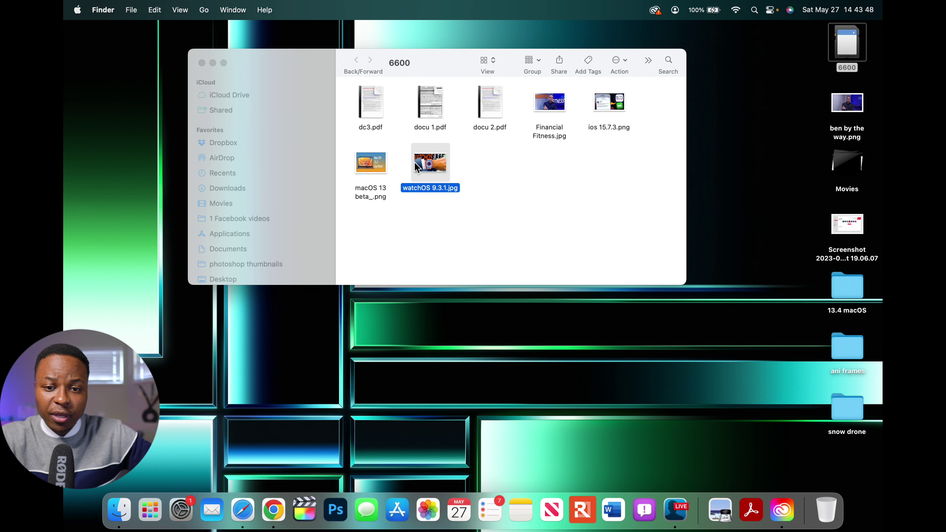
pyautogui.click(392, 135)
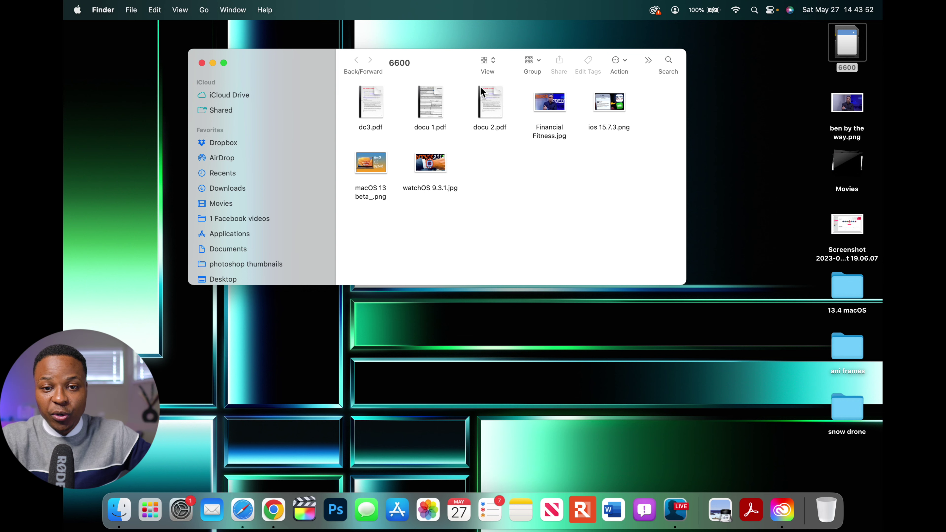
pyautogui.hotkey('ctrl', 'Up')
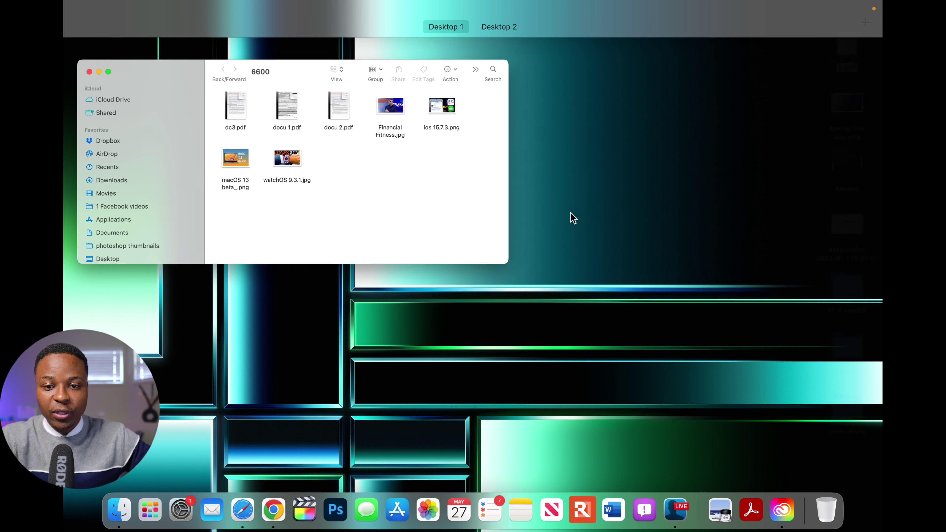
pyautogui.hotkey('ctrl', 'Up')
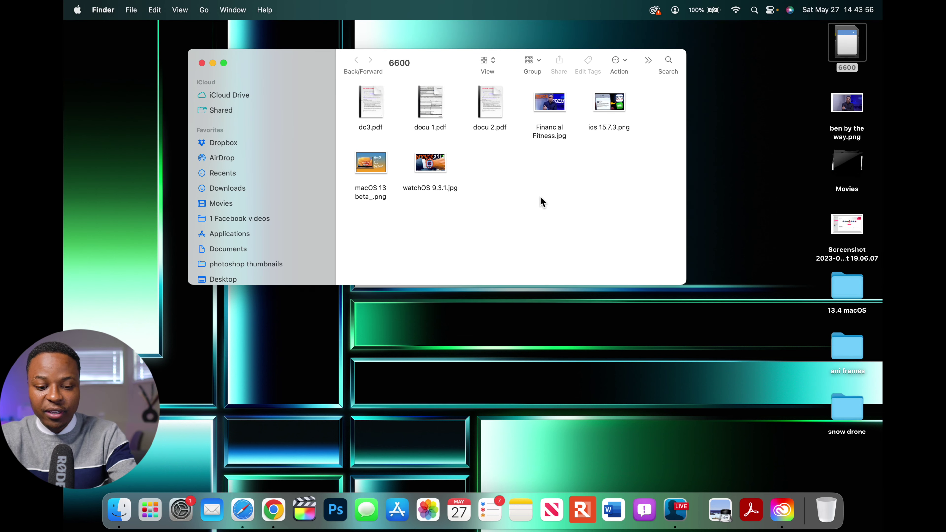
pyautogui.press('super+a')
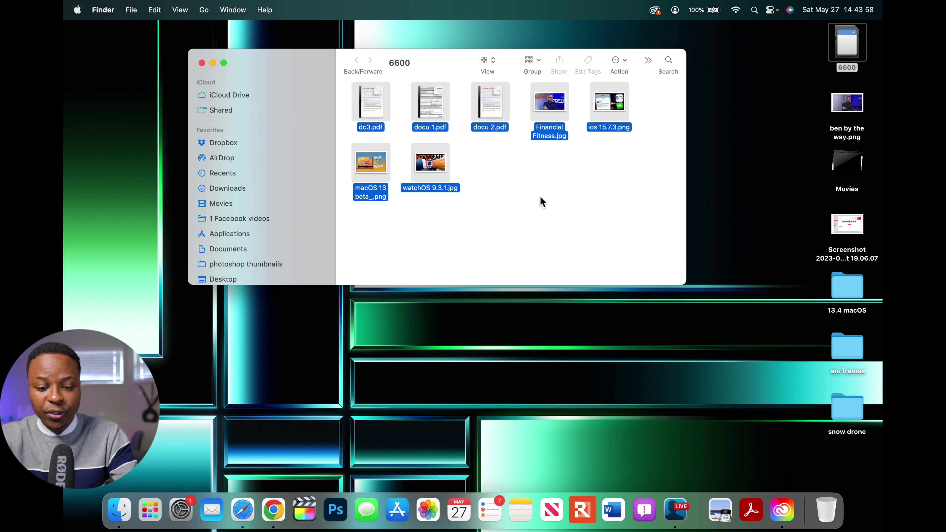
pyautogui.press('super+BackSpace')
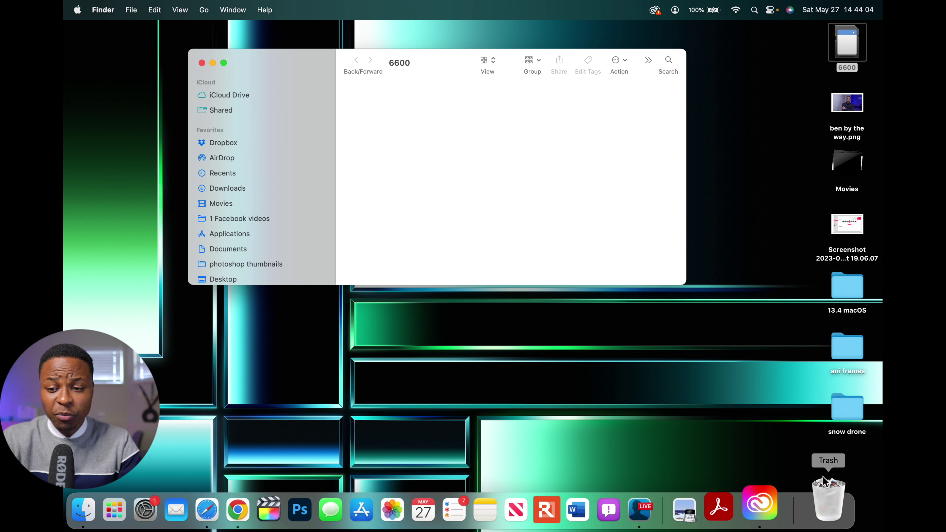
# - Permanently empty the Trash and close the 6600 folder window
pyautogui.rightClick(825, 508)
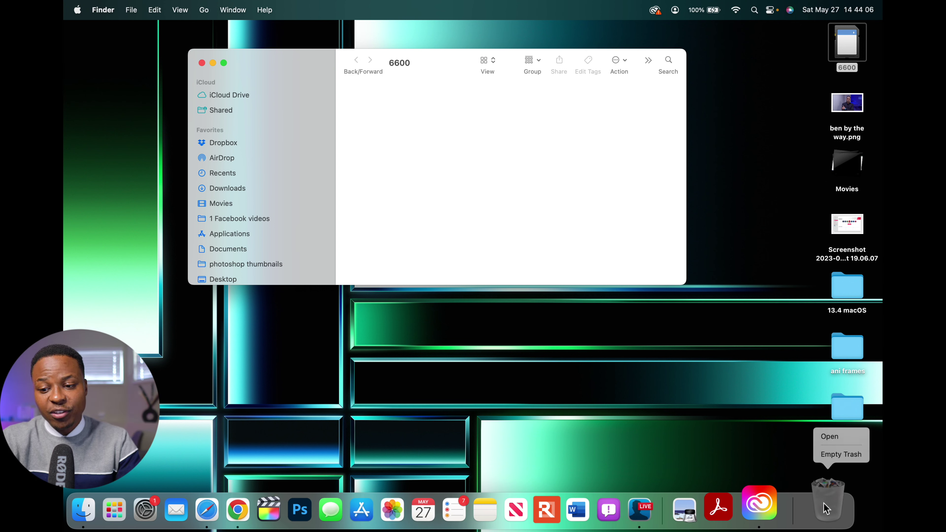
pyautogui.click(837, 450)
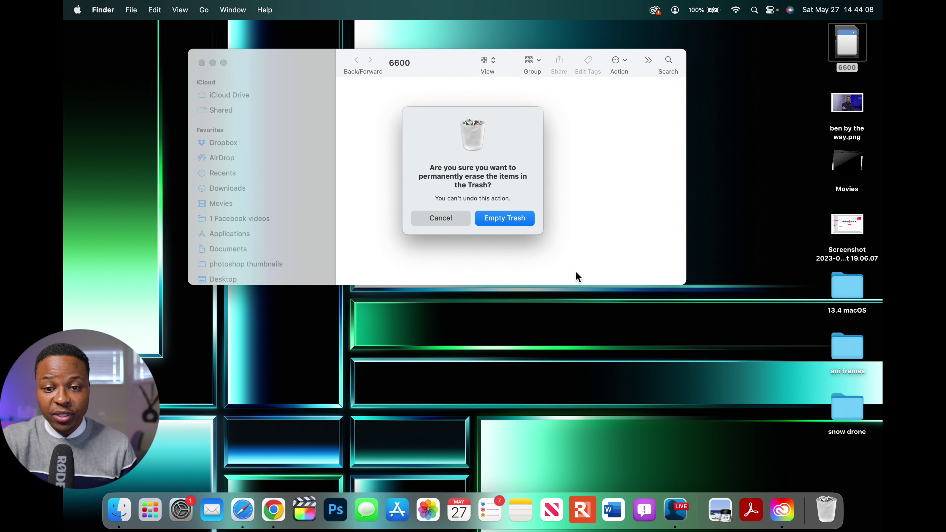
pyautogui.click(514, 218)
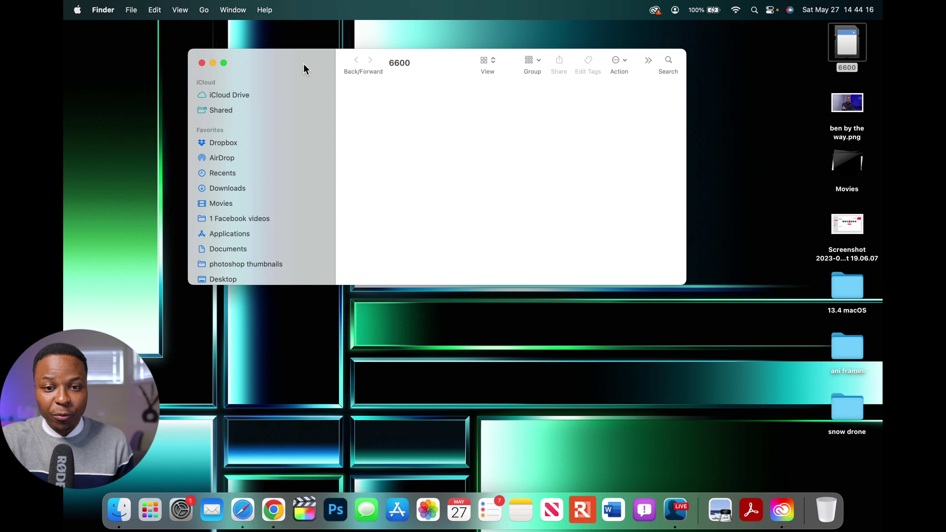
pyautogui.moveTo(304, 70); pyautogui.dragTo(357, 76)
pyautogui.click(256, 69)
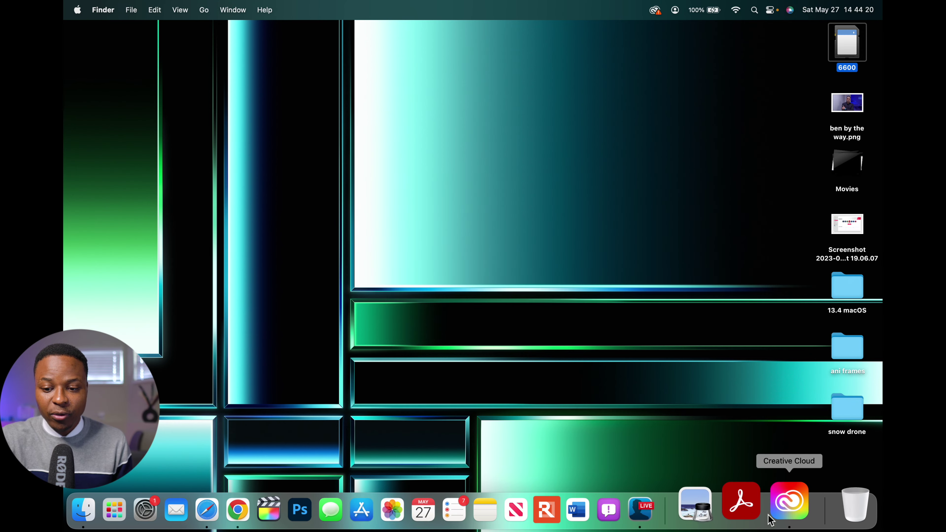
# - Find StellarDataRecovery among the installed applications and launch it
pyautogui.click(151, 508)
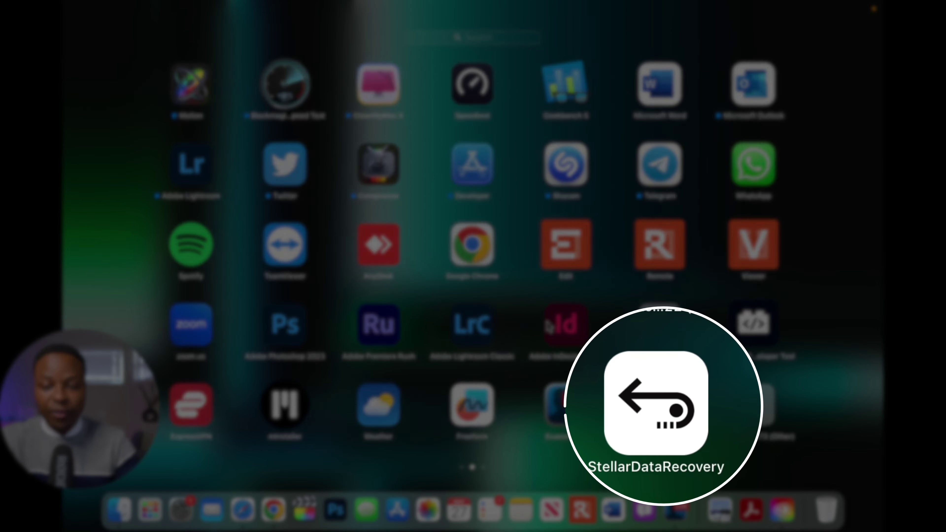
pyautogui.hscroll(5, 547, 321)
pyautogui.hscroll(-5, 548, 322)
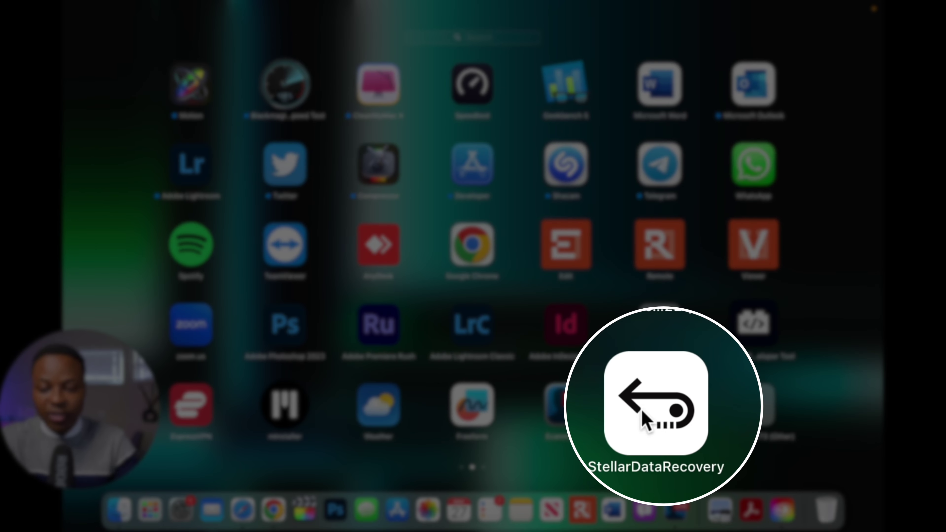
pyautogui.click(665, 444)
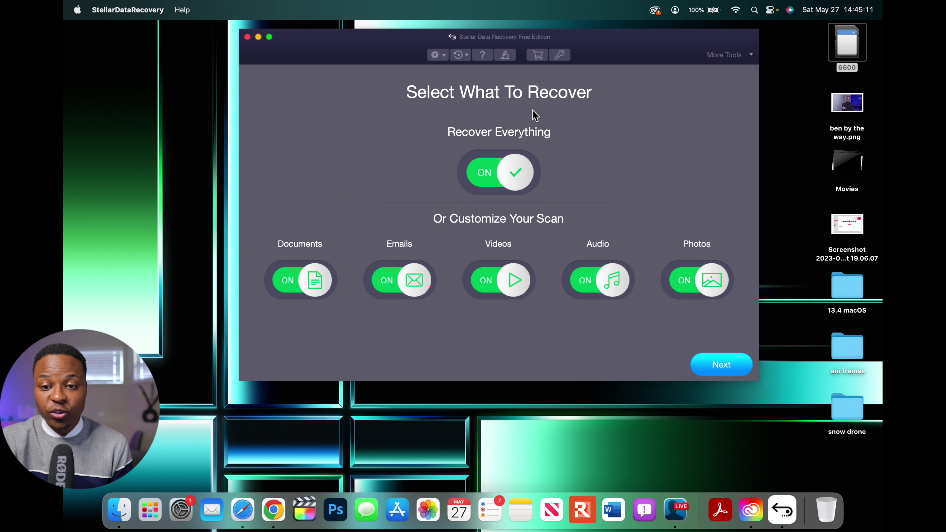
# - Turn off Recover Everything and try switching the Documents, Emails and Videos file types on and off
pyautogui.click(503, 181)
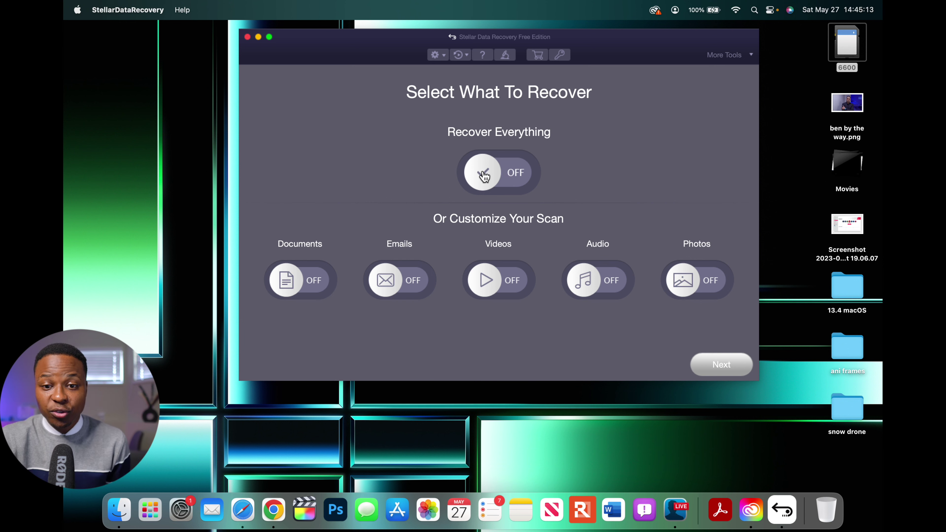
pyautogui.click(298, 277)
pyautogui.click(501, 287)
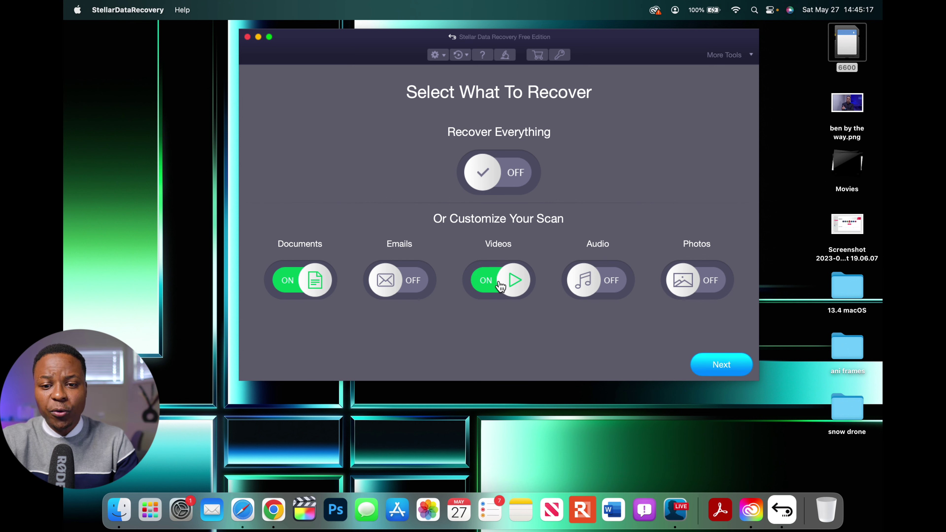
pyautogui.click(410, 281)
pyautogui.click(413, 283)
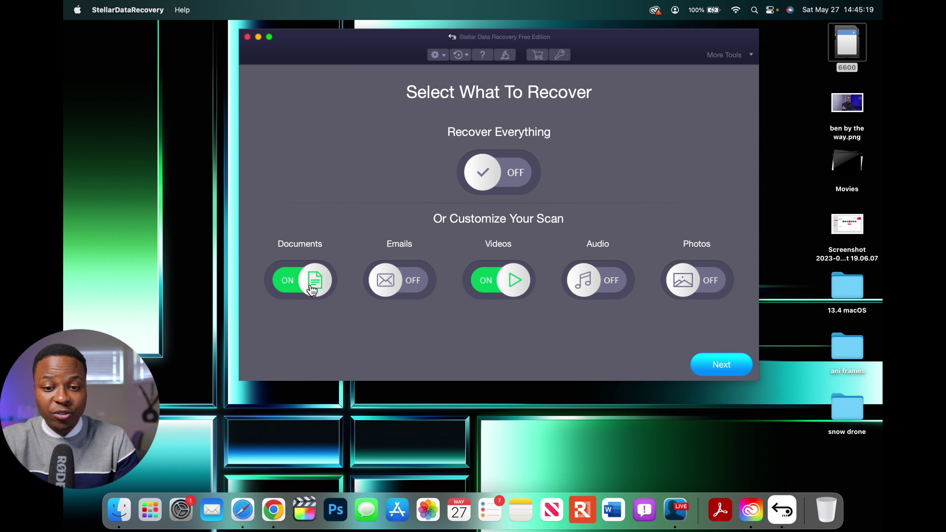
pyautogui.click(312, 277)
pyautogui.click(509, 281)
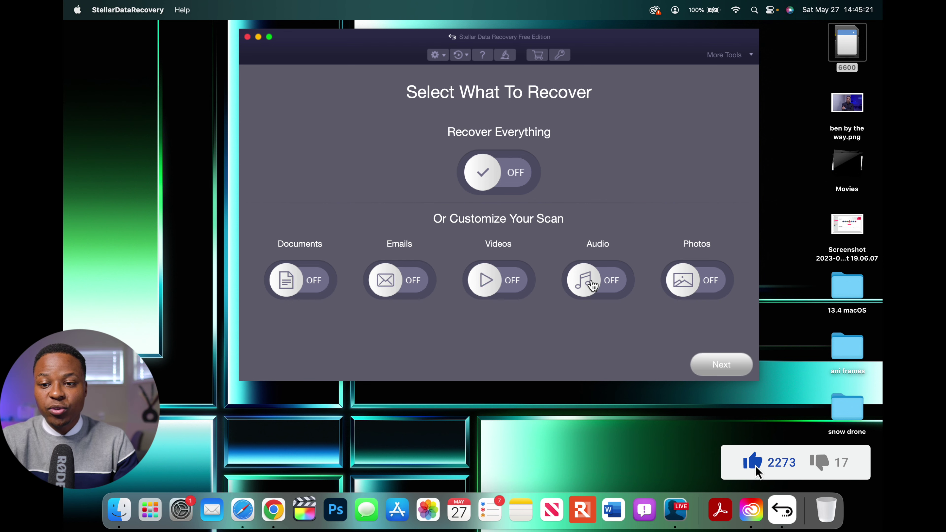
# - Try Audio alone as the scan type, and enable Photos, Videos, Emails, Documents and Audio one by one
pyautogui.click(609, 276)
pyautogui.moveTo(629, 45); pyautogui.dragTo(575, 36)
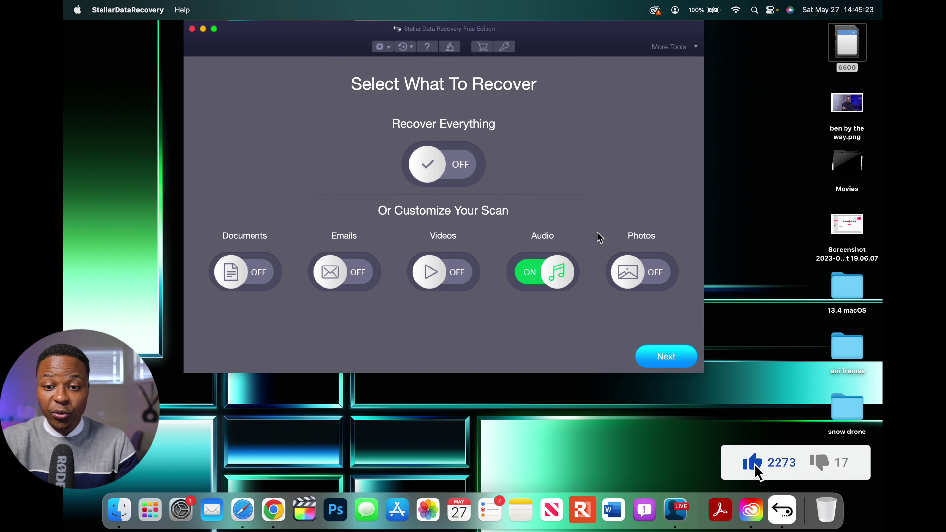
pyautogui.click(554, 288)
pyautogui.click(614, 281)
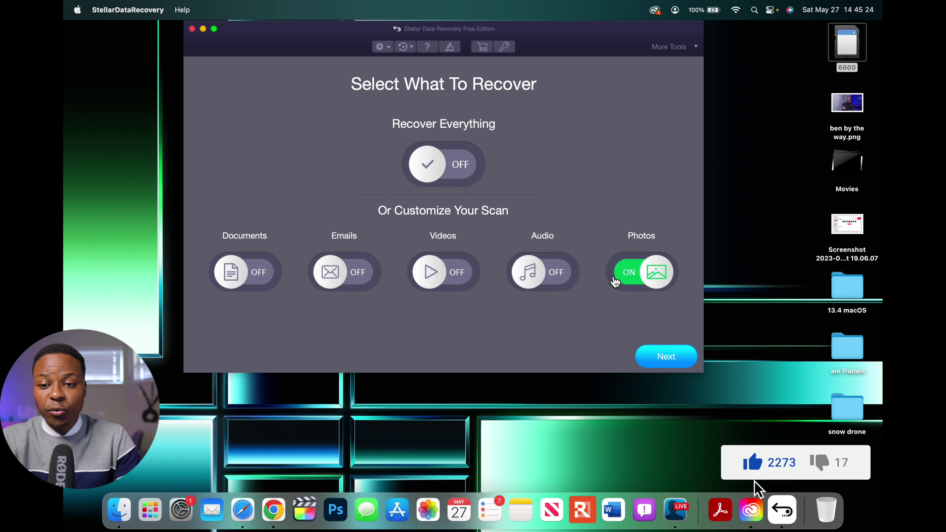
pyautogui.click(433, 278)
pyautogui.click(341, 278)
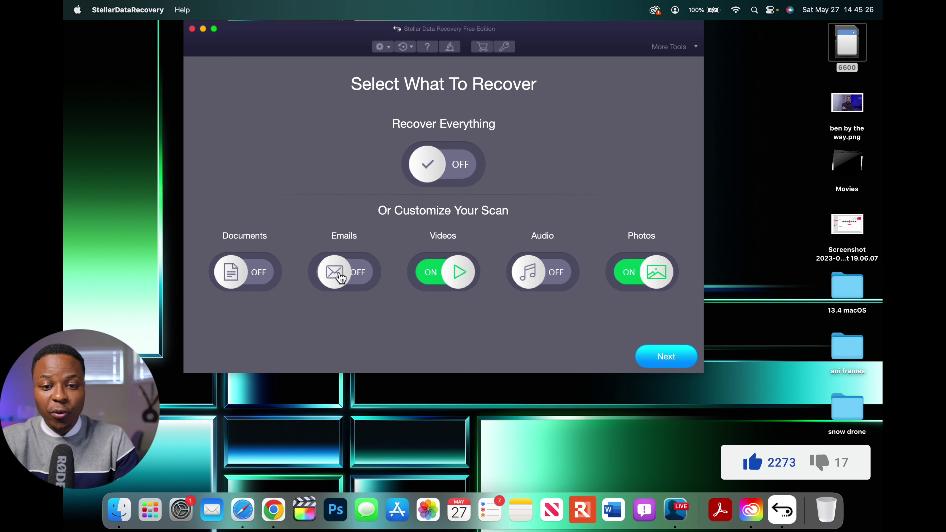
pyautogui.click(224, 283)
pyautogui.click(532, 275)
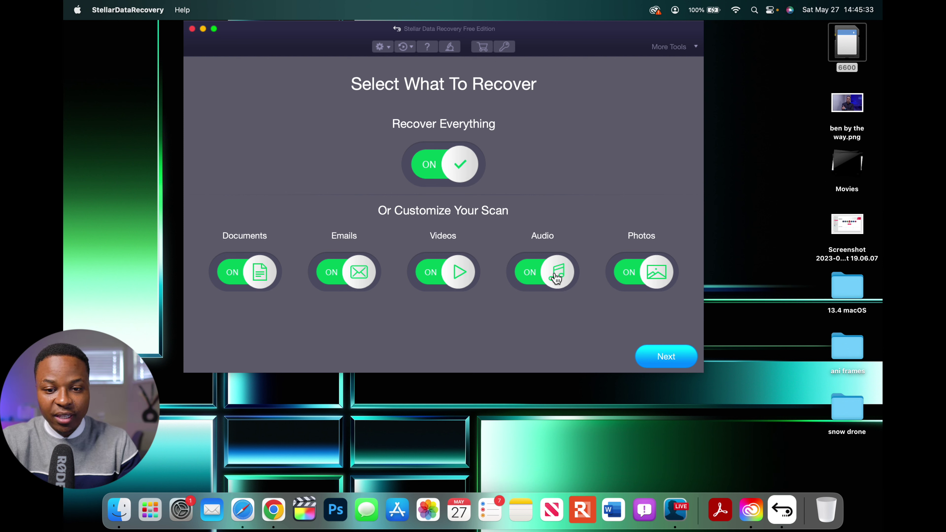
# - Switch Recover Everything off and back on
pyautogui.click(470, 174)
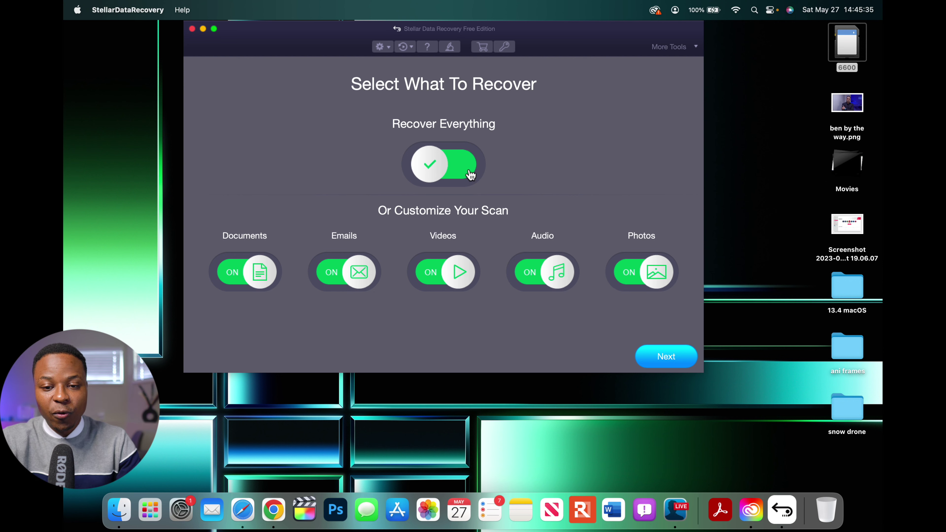
pyautogui.click(468, 171)
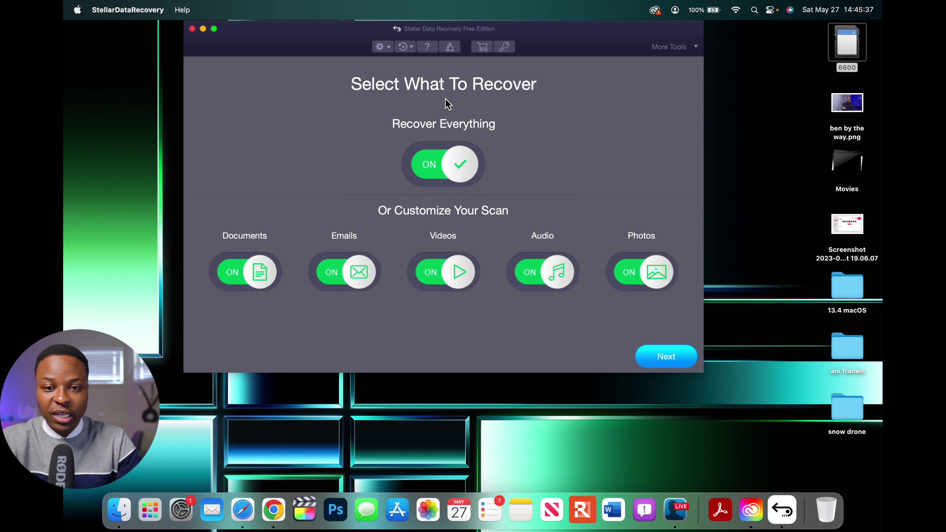
pyautogui.moveTo(553, 35); pyautogui.dragTo(567, 36)
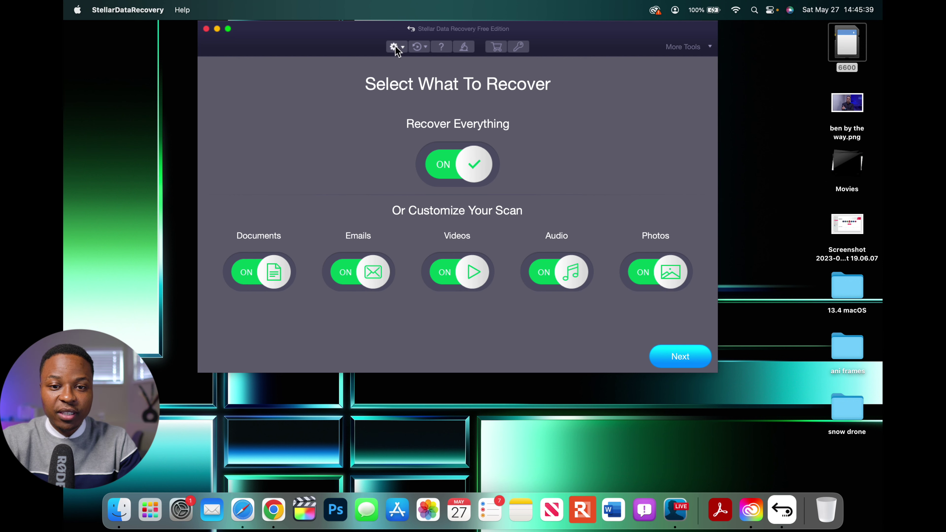
# - Examine the application's settings options, available languages and the save and load scan commands
pyautogui.click(401, 52)
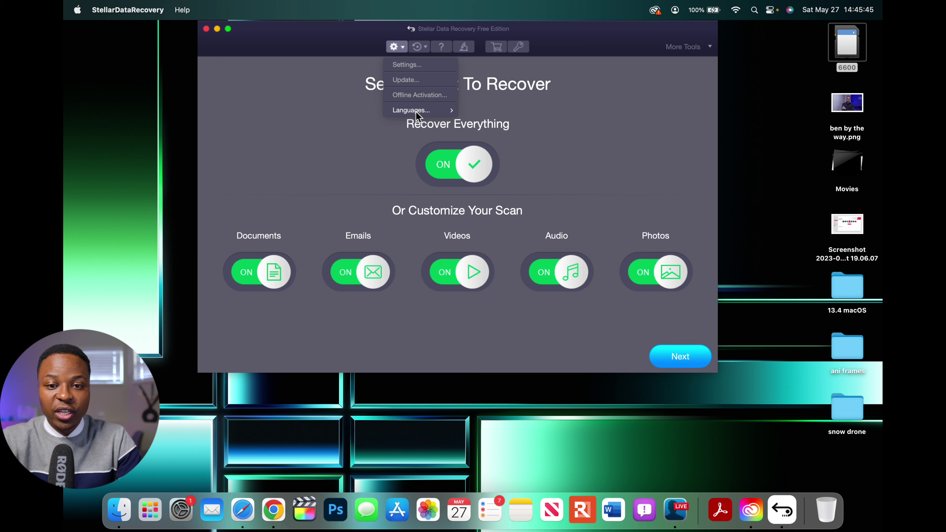
pyautogui.moveTo(422, 111)
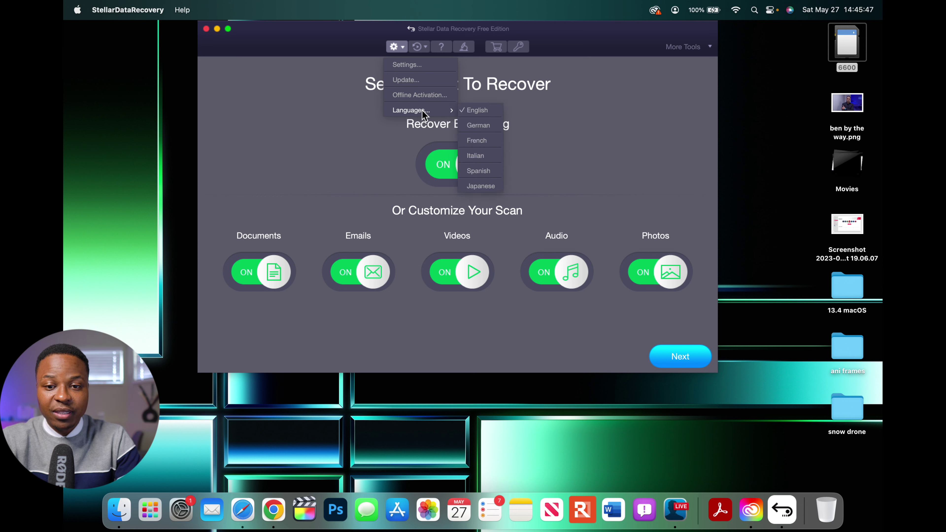
pyautogui.click(422, 50)
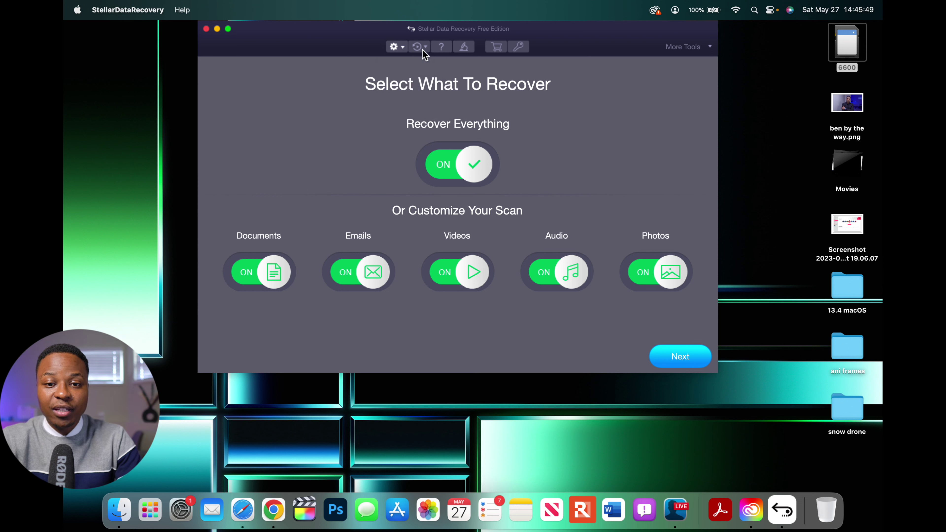
pyautogui.click(423, 50)
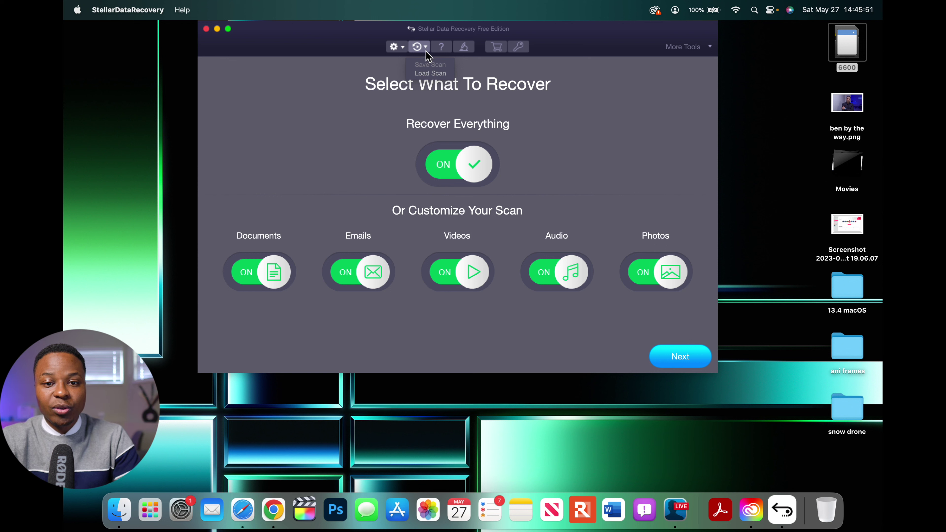
pyautogui.click(442, 48)
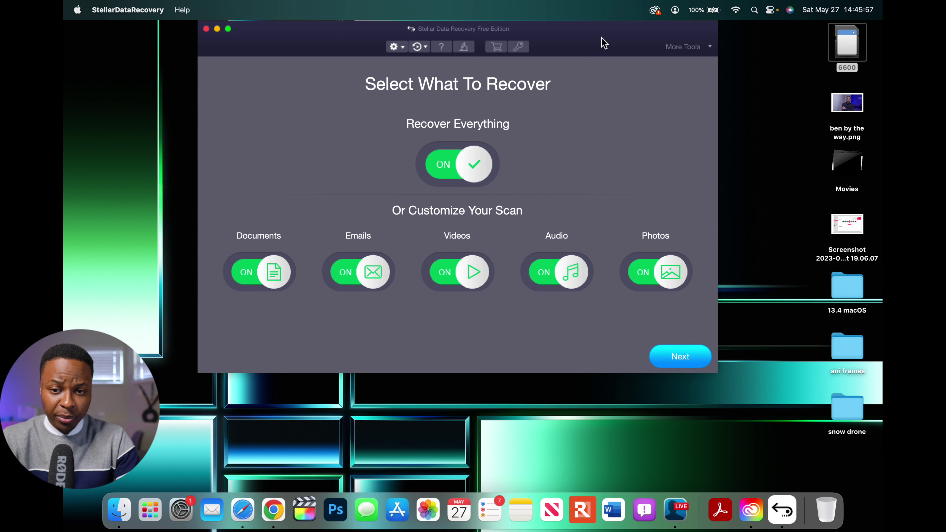
pyautogui.moveTo(602, 38); pyautogui.dragTo(574, 43)
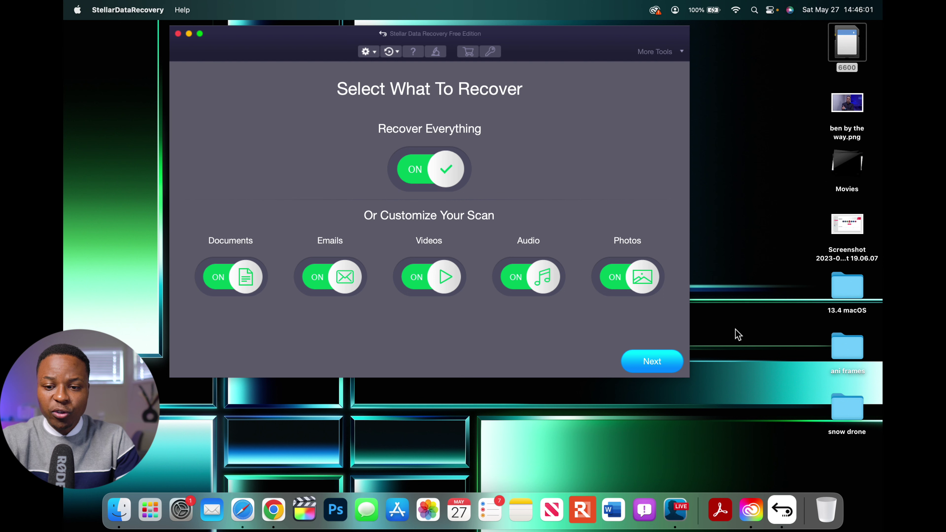
# - Continue with all file types, choose the 6600 volume as the recovery source and start the scan
pyautogui.click(662, 362)
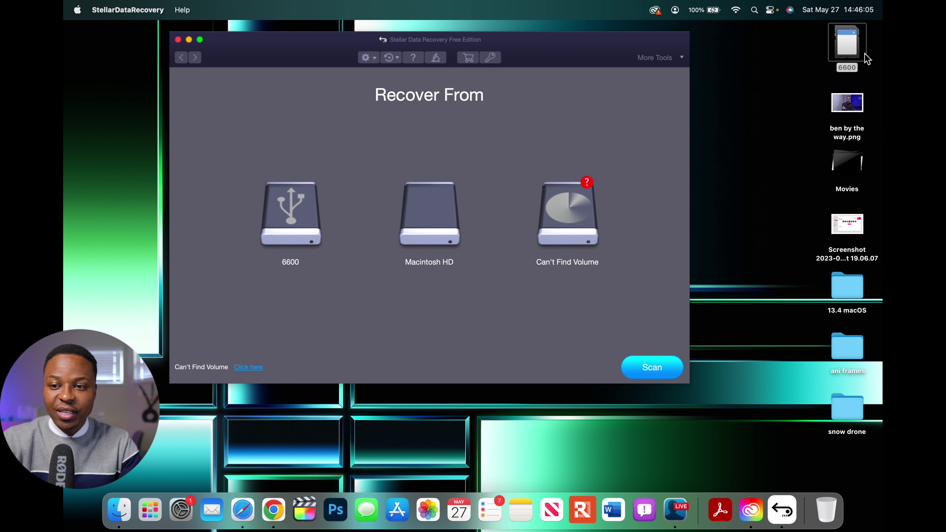
pyautogui.click(847, 70)
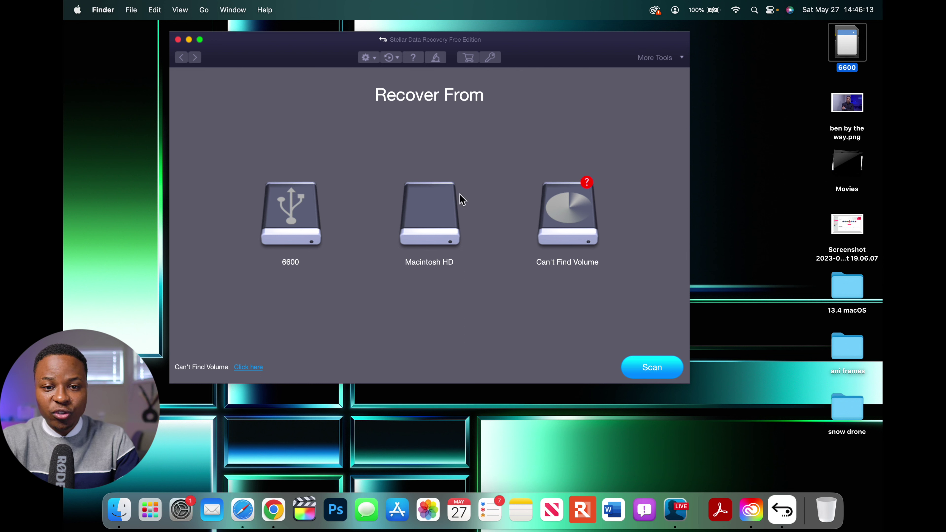
pyautogui.click(589, 205)
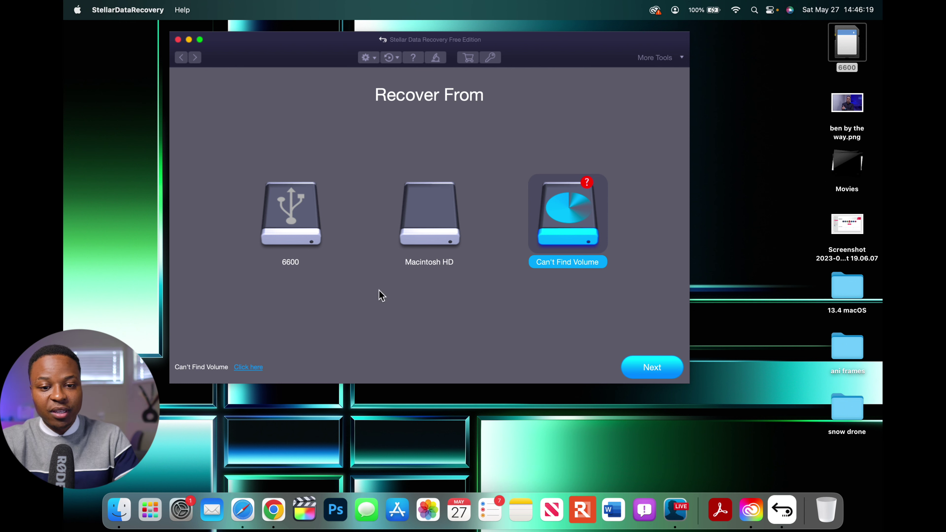
pyautogui.click(313, 248)
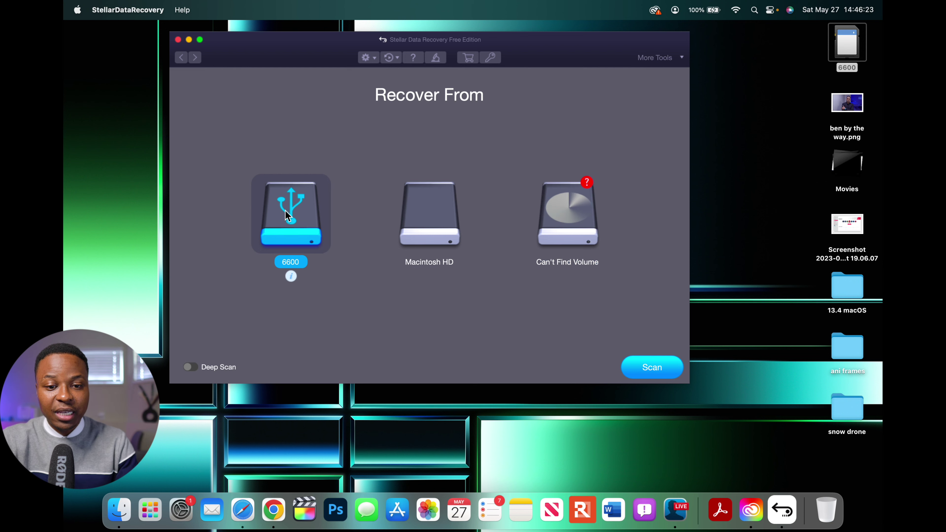
pyautogui.click(659, 367)
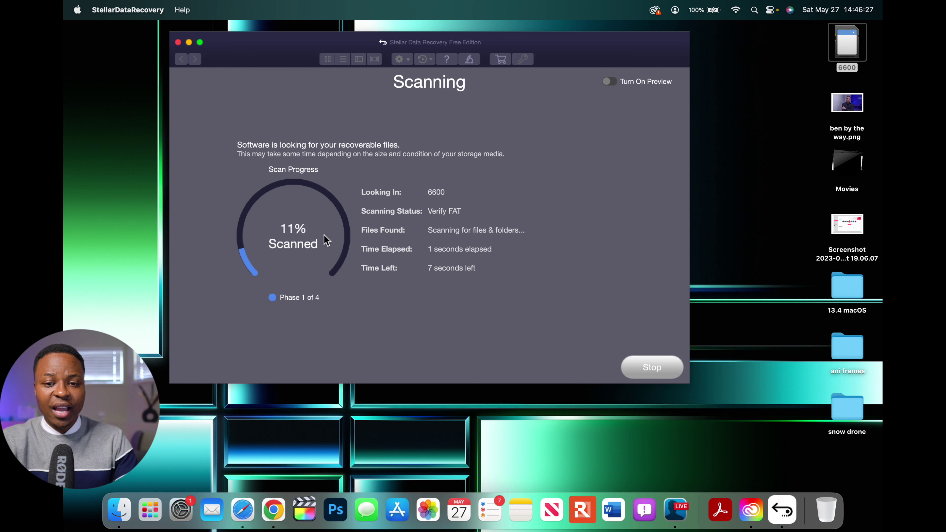
# - Let the scan of 6600 finish, dismiss the completion message and reposition the application window
pyautogui.moveTo(340, 42); pyautogui.dragTo(408, 41)
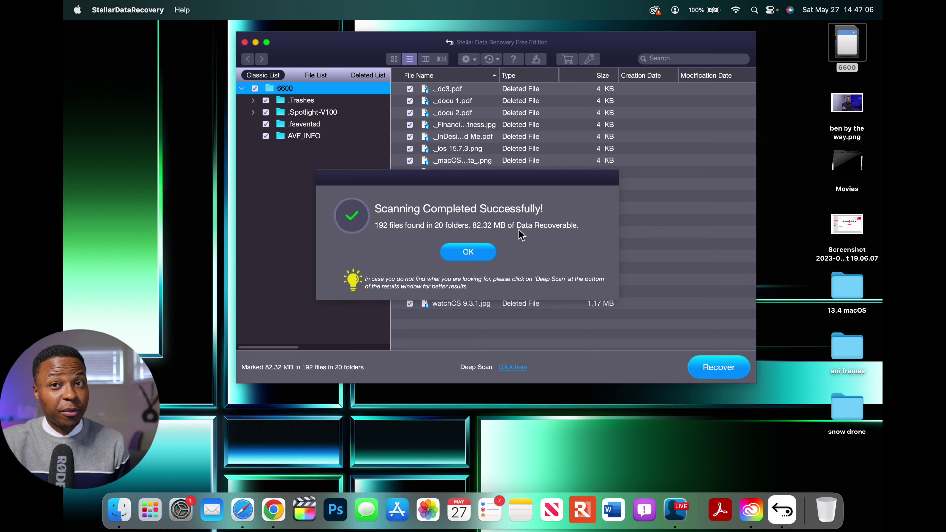
pyautogui.click(484, 257)
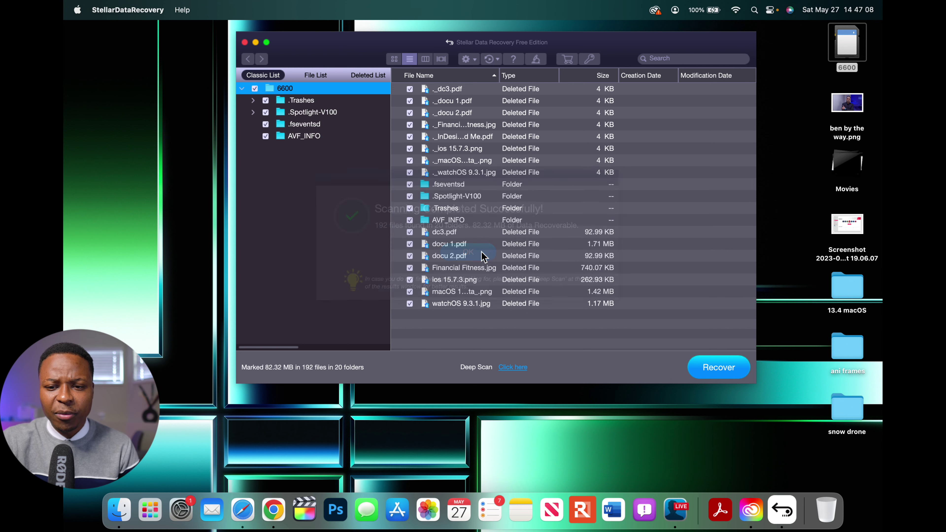
pyautogui.moveTo(617, 49); pyautogui.dragTo(604, 44)
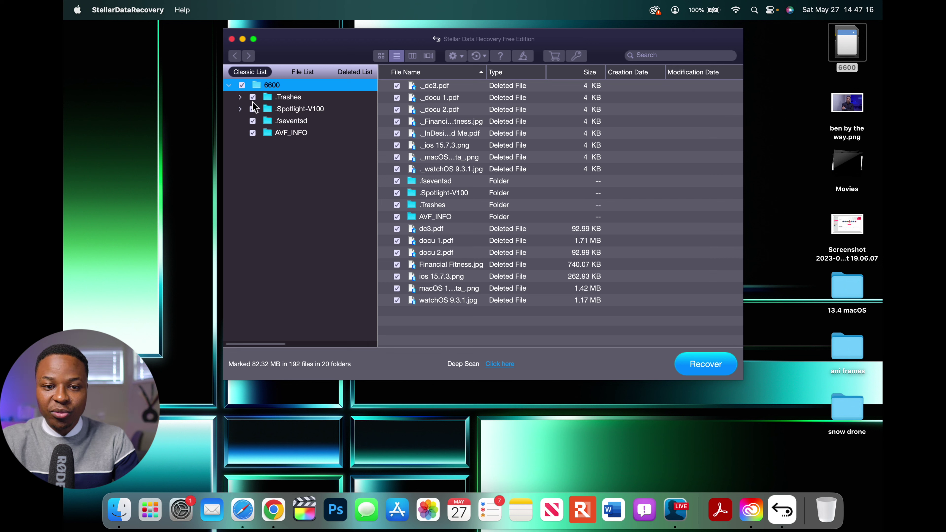
# - Look through the scanned folders .Trashes, .Spotlight-V100, .fseventsd and AVF_INFO, and return to the contents of 6600
pyautogui.click(246, 99)
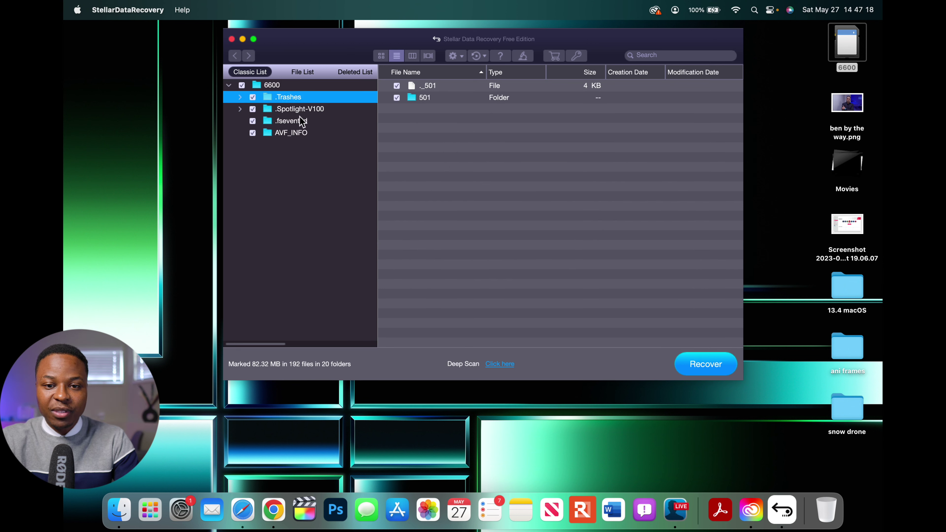
pyautogui.click(285, 113)
pyautogui.click(301, 123)
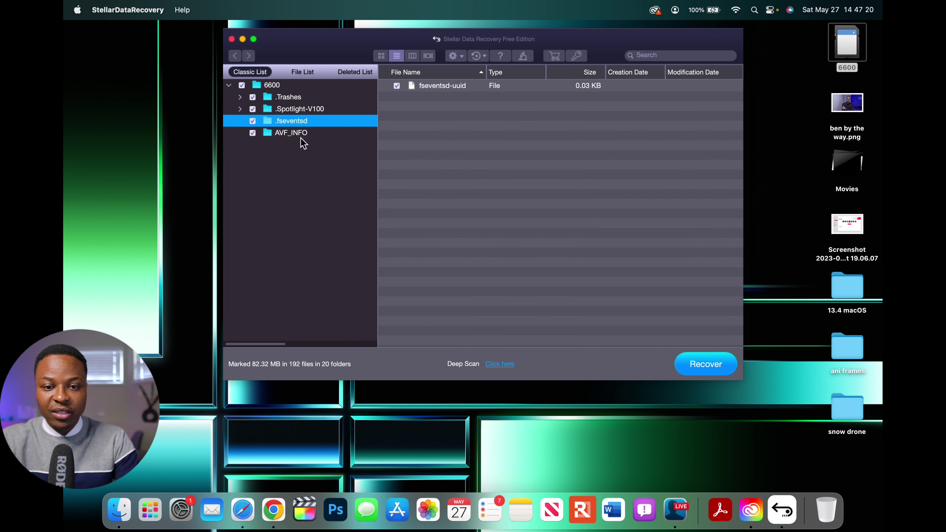
pyautogui.click(302, 137)
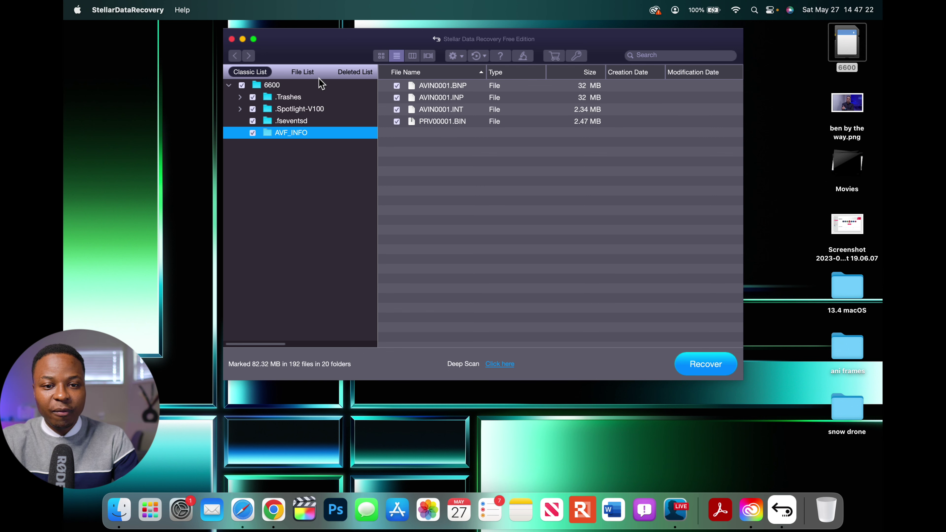
pyautogui.click(290, 86)
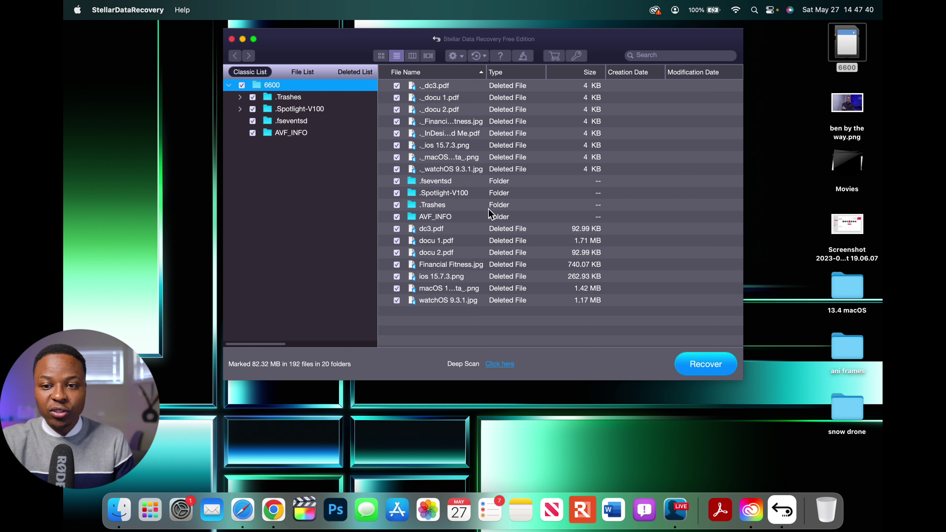
# - Unmark all files and folders in the 6600 scan results
pyautogui.click(437, 302)
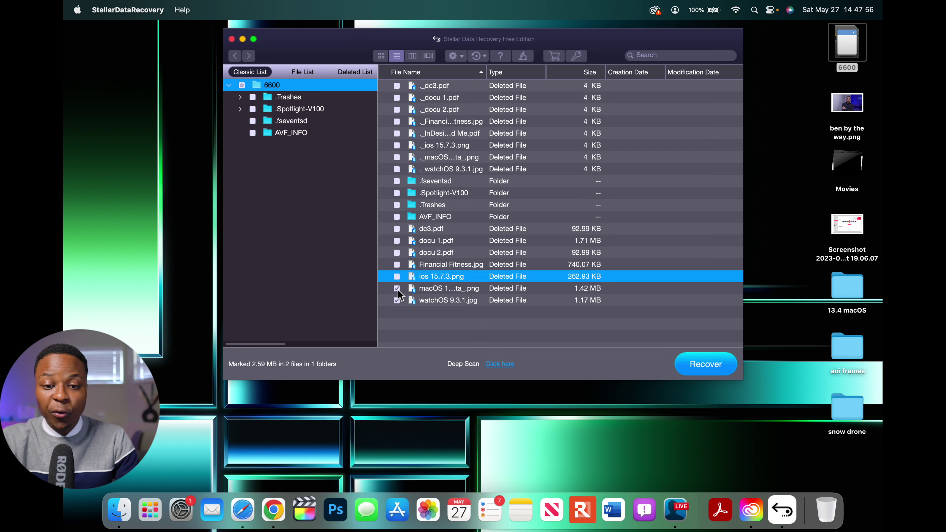
pyautogui.click(398, 289)
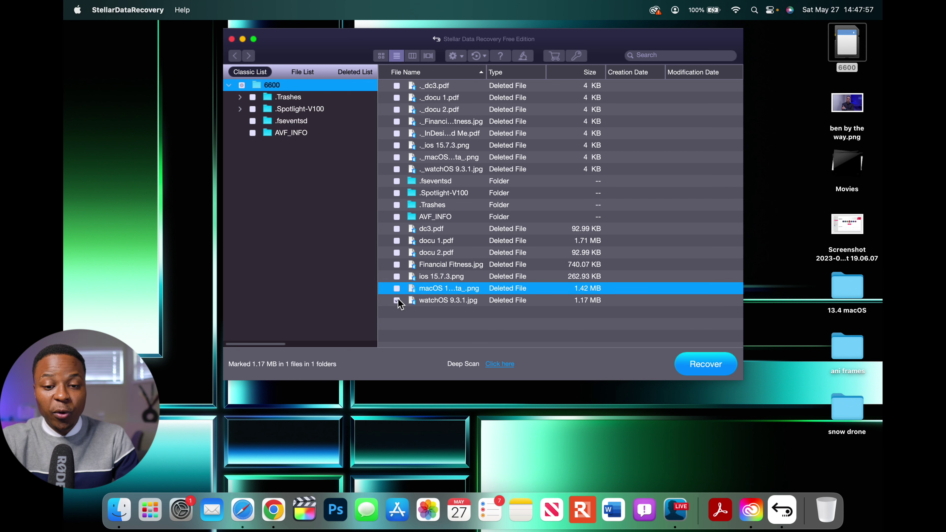
pyautogui.click(397, 301)
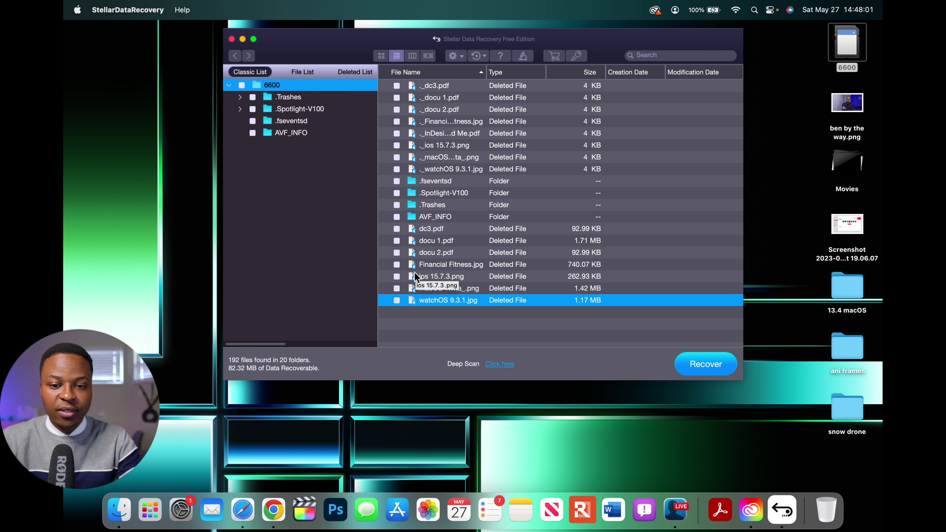
# - Mark watchOS 9.3.1.jpg, macOS 13 beta_.png, ios 15.7.3.png, Financial Fitness.jpg, docu 2.pdf, docu 1.pdf and dc3.pdf for recovery
pyautogui.click(396, 300)
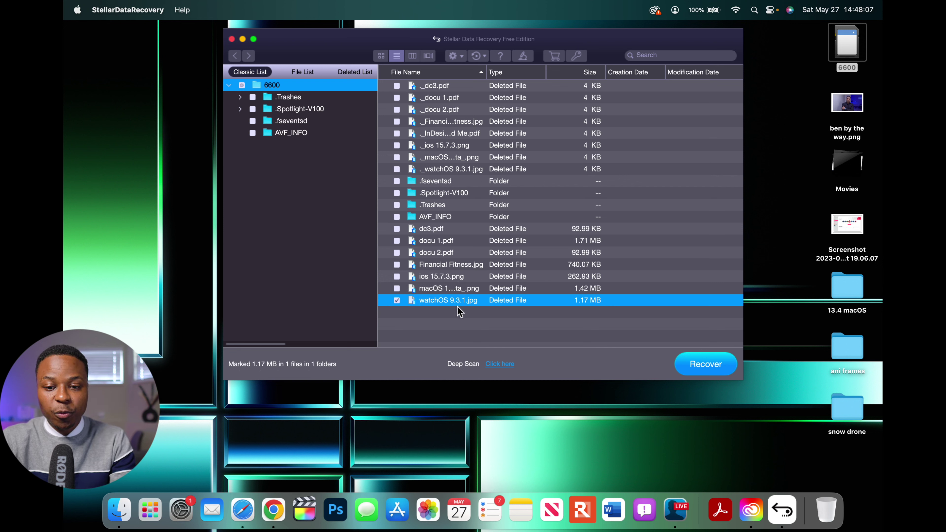
pyautogui.click(402, 290)
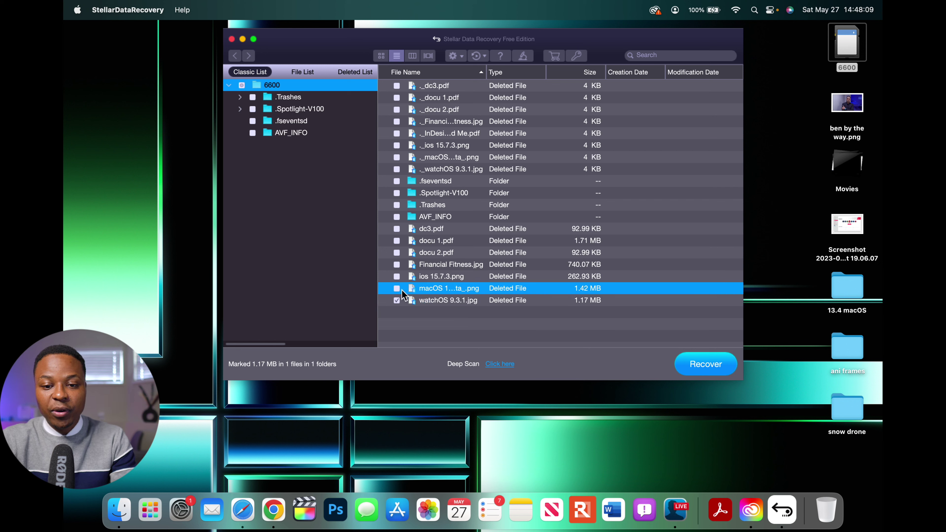
pyautogui.click(397, 277)
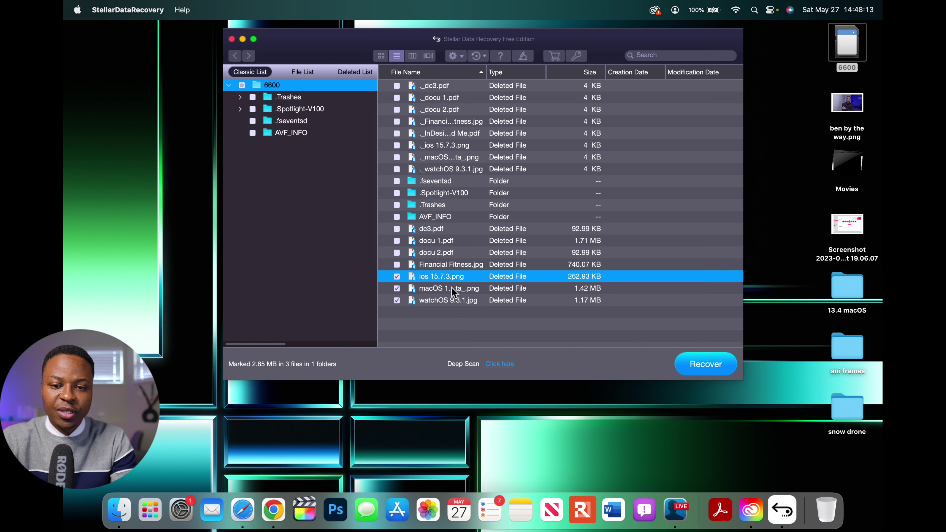
pyautogui.click(401, 264)
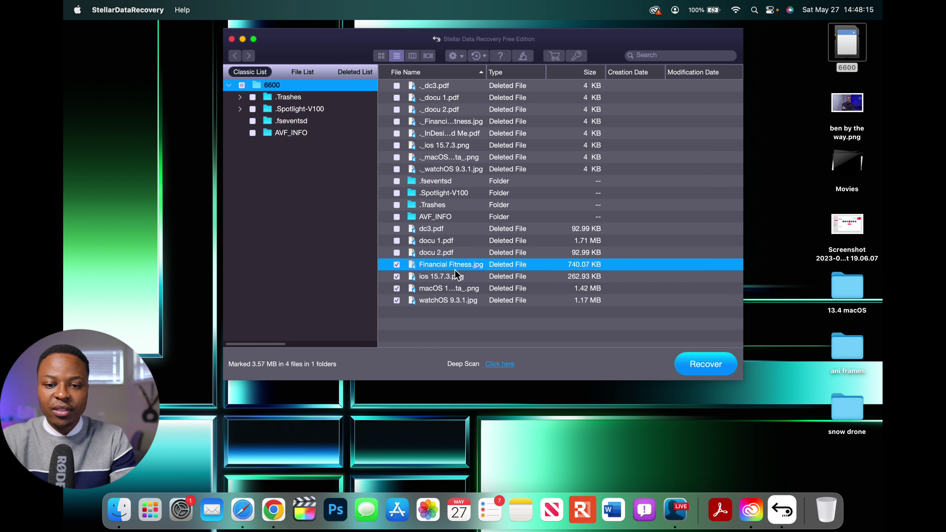
pyautogui.click(397, 253)
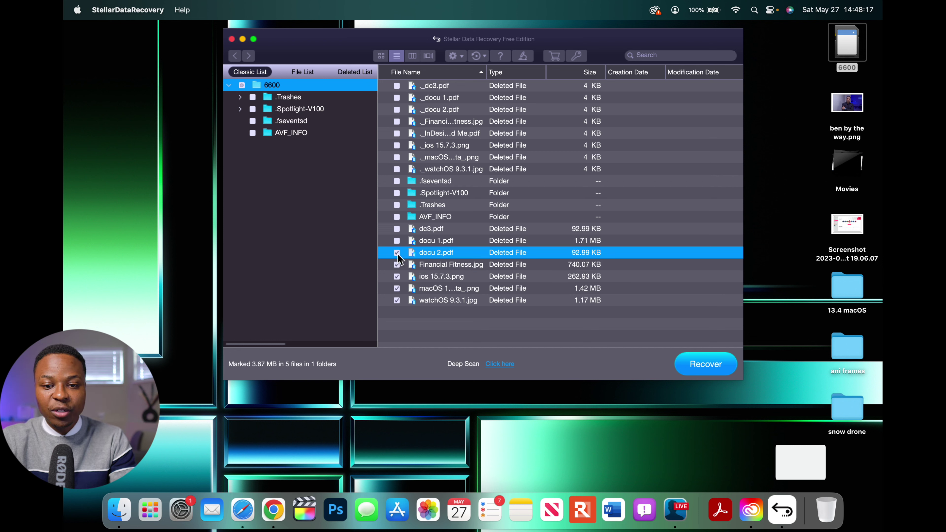
pyautogui.click(396, 241)
pyautogui.click(396, 230)
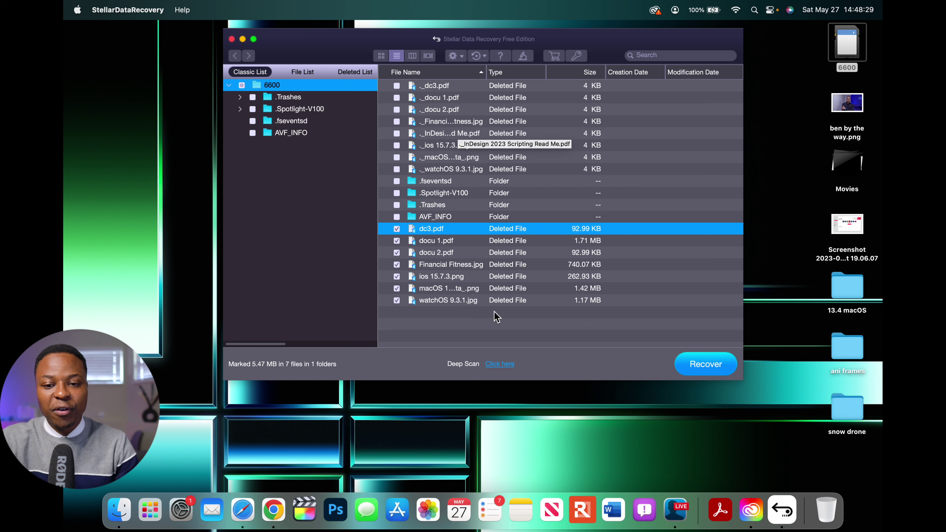
# - Recover the marked files without upgrading, saving them to the test 1 folder on the Desktop
pyautogui.click(699, 369)
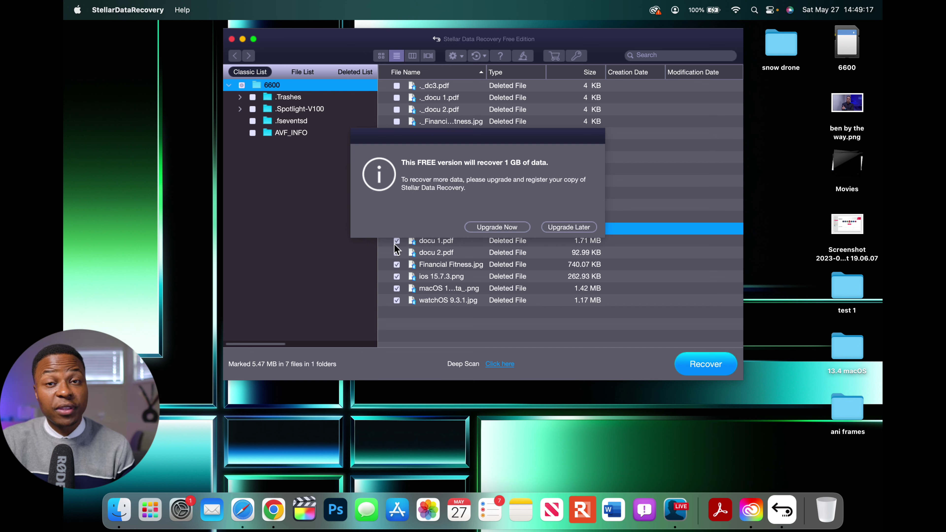
pyautogui.click(574, 229)
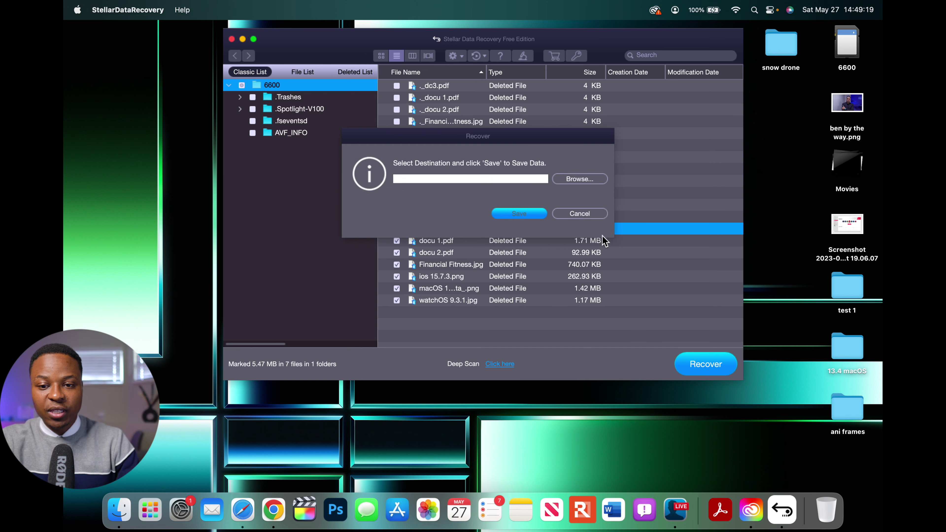
pyautogui.click(572, 179)
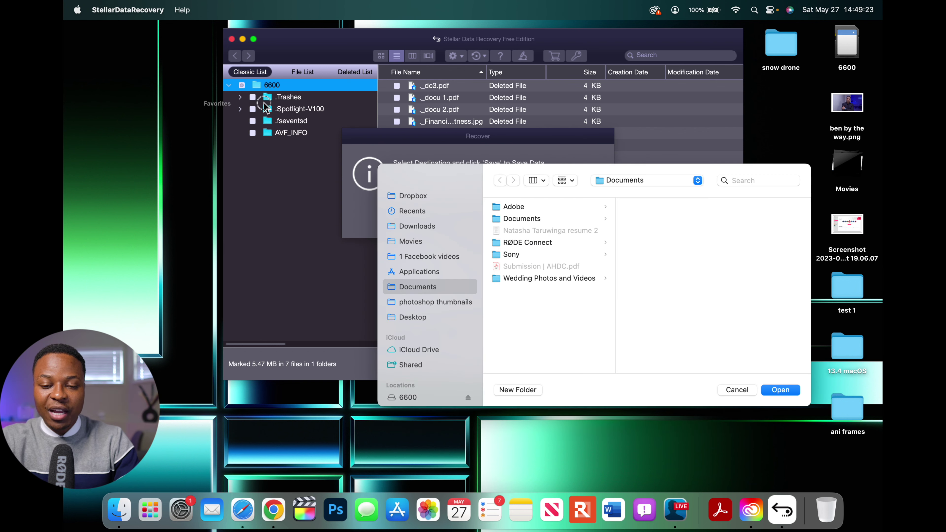
pyautogui.moveTo(634, 165); pyautogui.dragTo(471, 69)
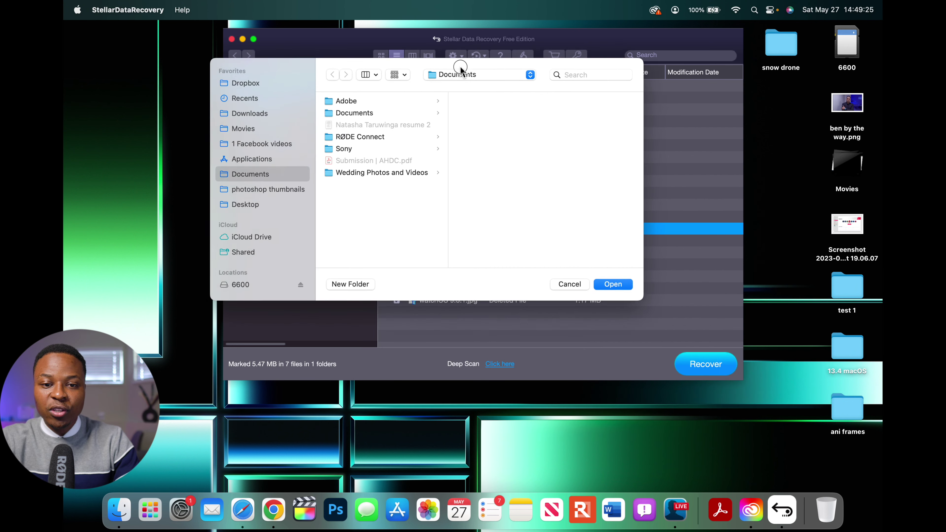
pyautogui.click(260, 208)
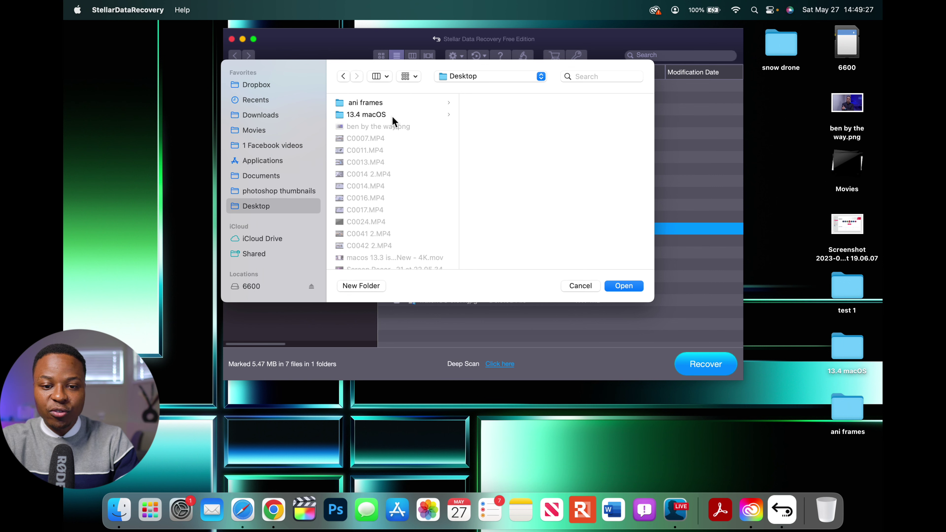
pyautogui.scroll(-5, 393, 116)
pyautogui.click(361, 258)
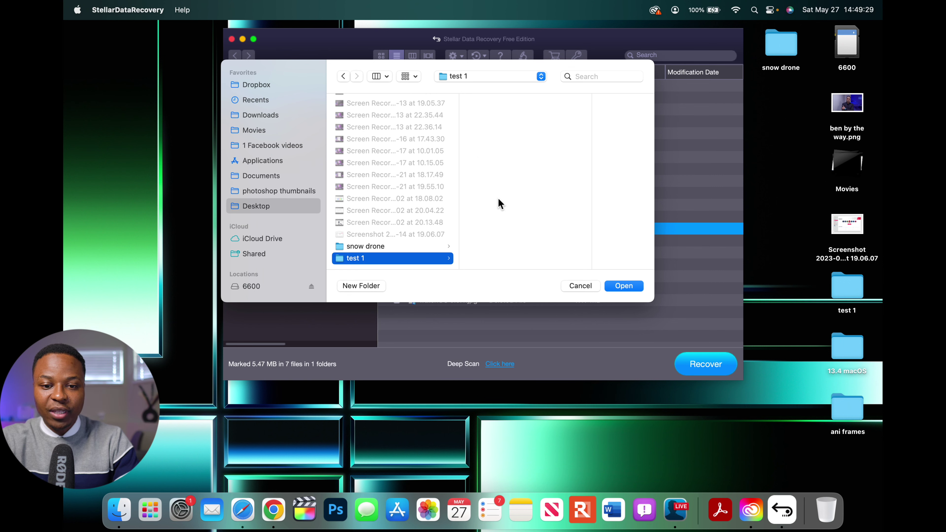
pyautogui.click(624, 285)
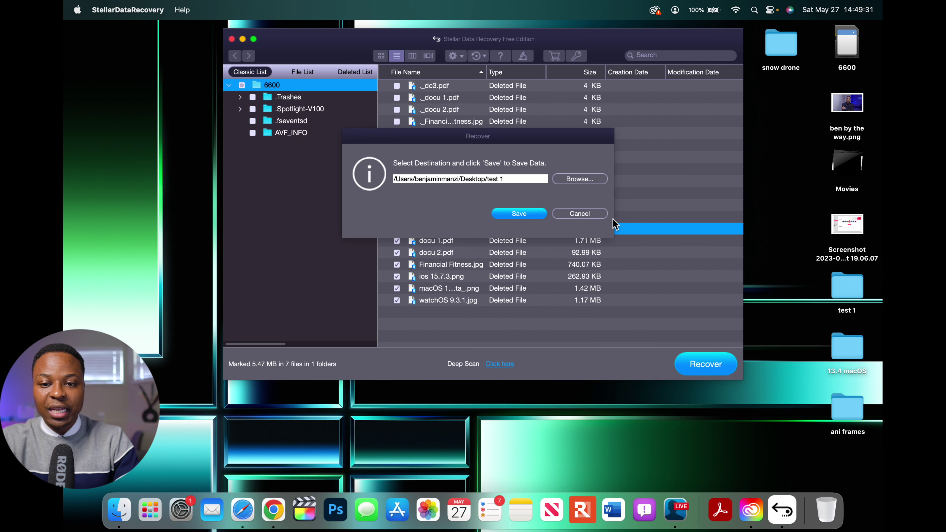
pyautogui.click(532, 217)
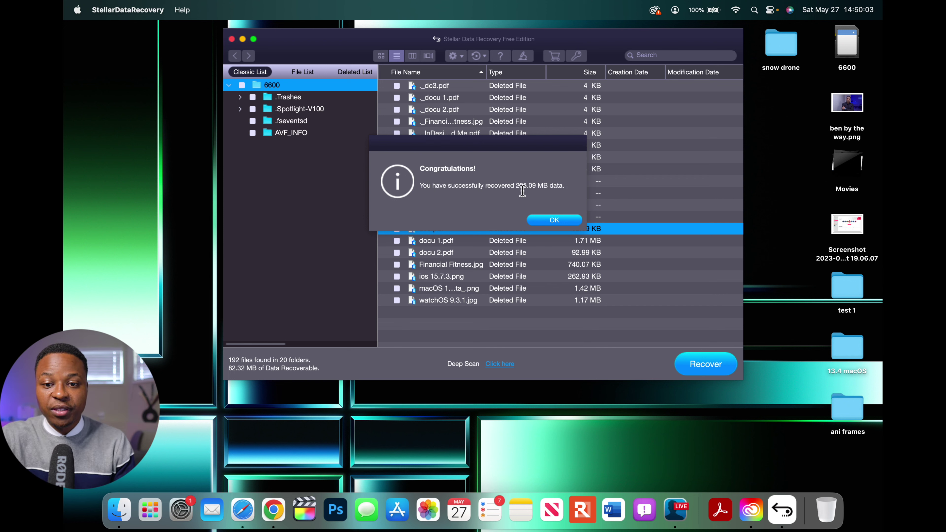
pyautogui.click(554, 220)
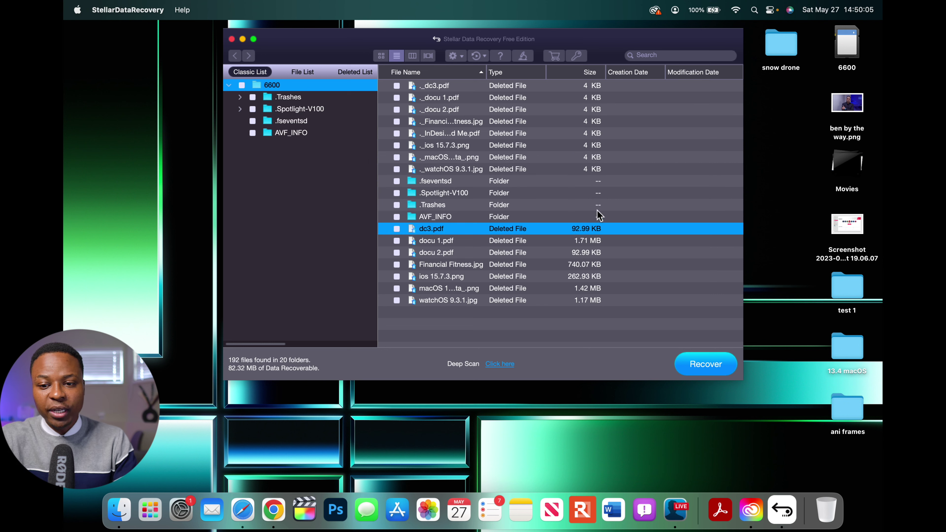
# - Minimize the recovery window and open the #Root folder inside test 1 on the Desktop
pyautogui.click(242, 39)
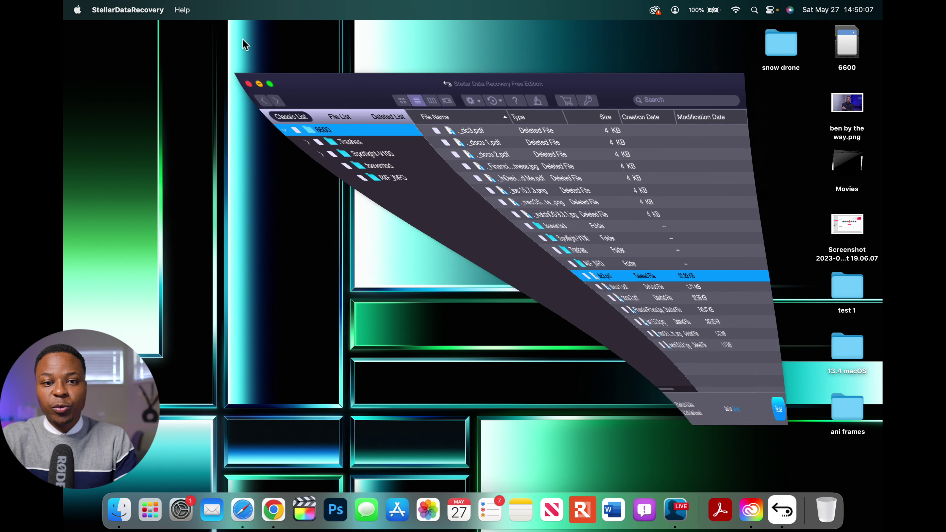
pyautogui.doubleClick(854, 282)
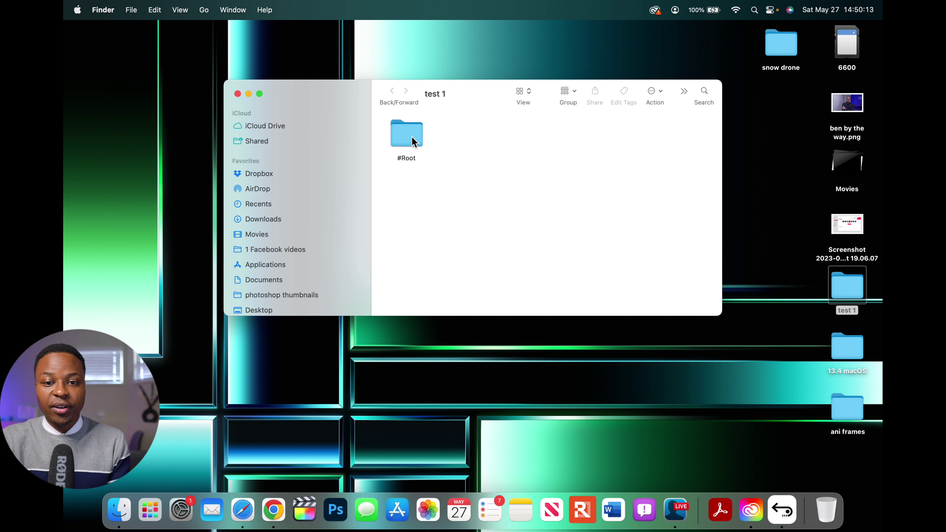
pyautogui.doubleClick(413, 136)
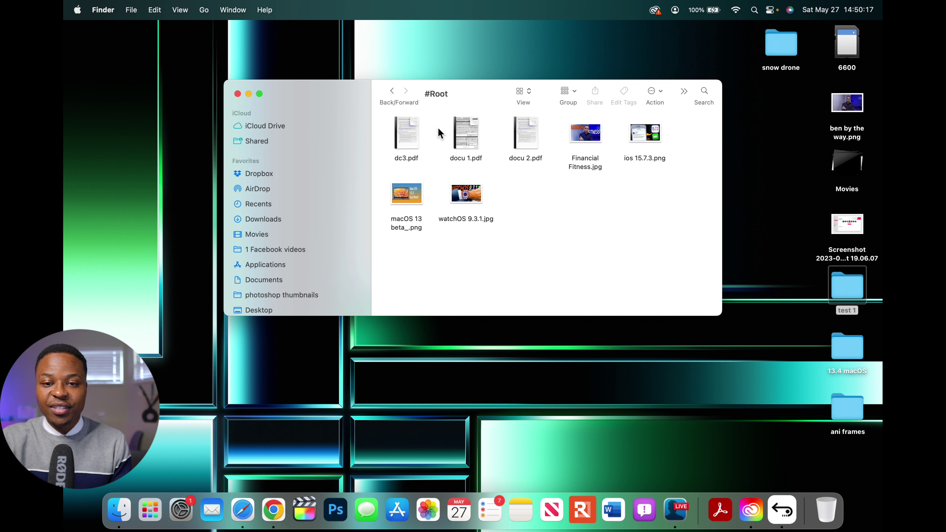
# - Preview the recovered files watchOS 9.3.1.jpg, docu 1.pdf and dc3.pdf one after another
pyautogui.click(479, 192)
pyautogui.press('space')
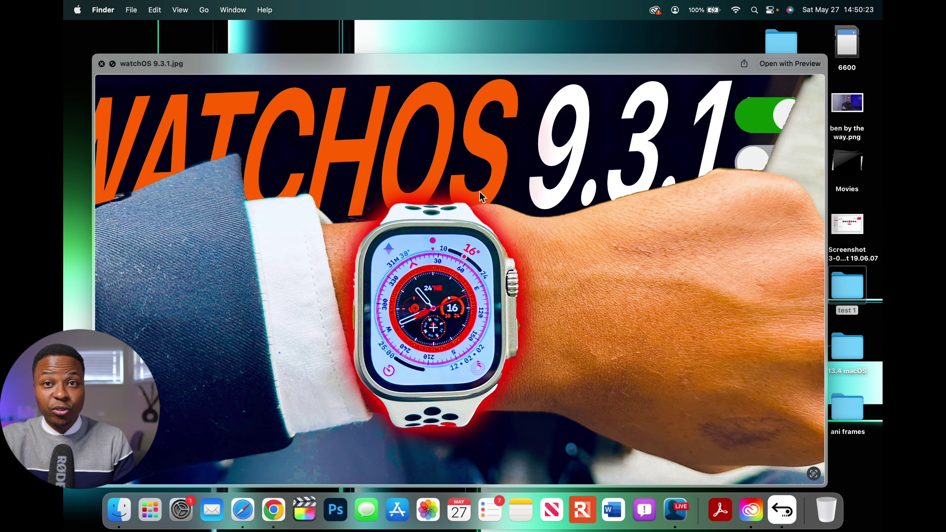
pyautogui.press('space')
pyautogui.click(468, 131)
pyautogui.press('space')
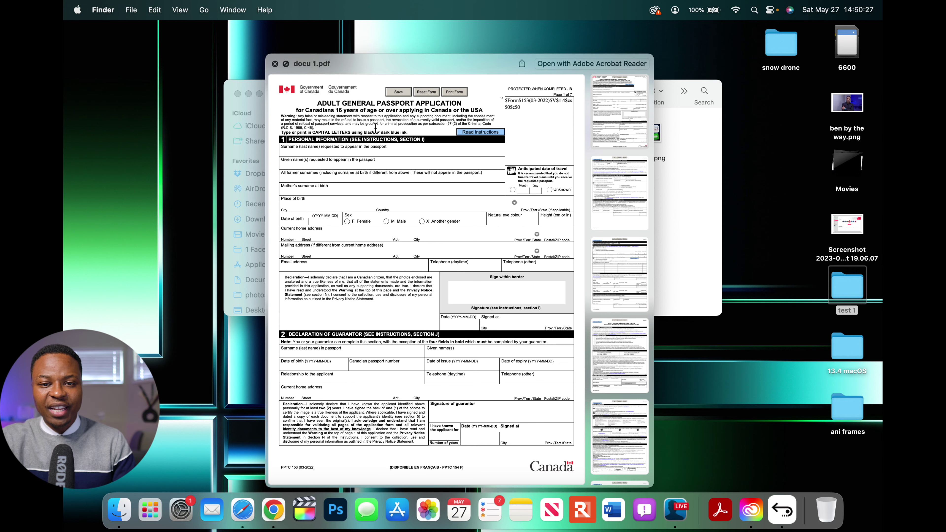
pyautogui.press('space')
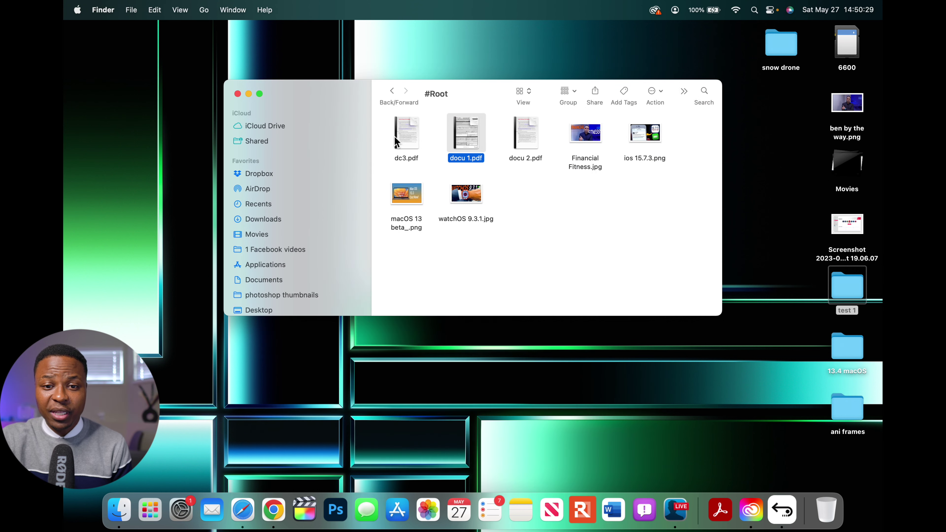
pyautogui.click(409, 133)
pyautogui.press('space')
pyautogui.press('space')
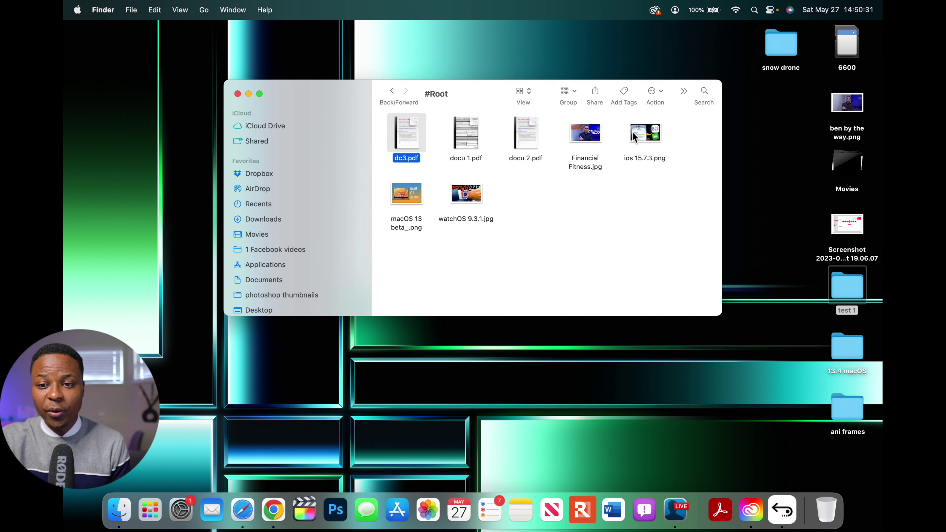
# - Preview the recovered images macOS 13 beta_.png and ios 15.7.3.png
pyautogui.click(412, 202)
pyautogui.press('space')
pyautogui.press('space')
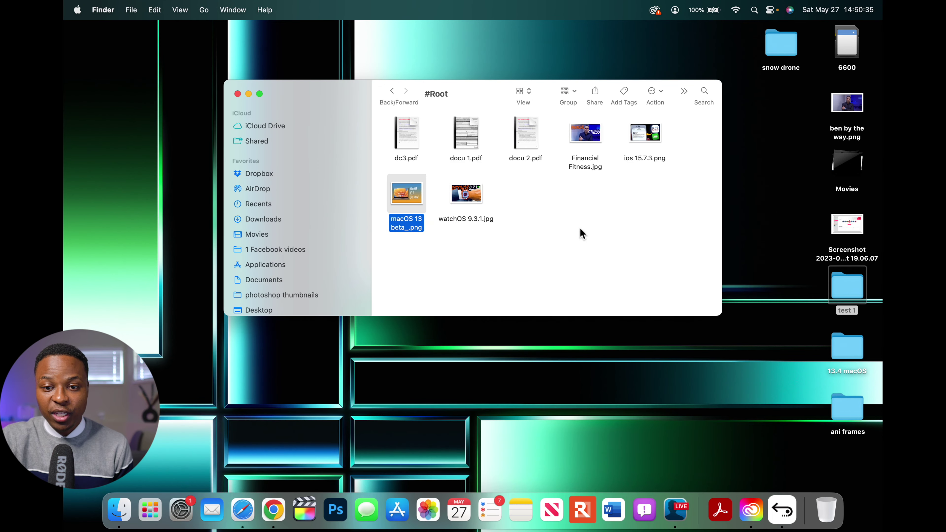
pyautogui.click(596, 235)
pyautogui.click(583, 133)
pyautogui.click(640, 132)
pyautogui.press('space')
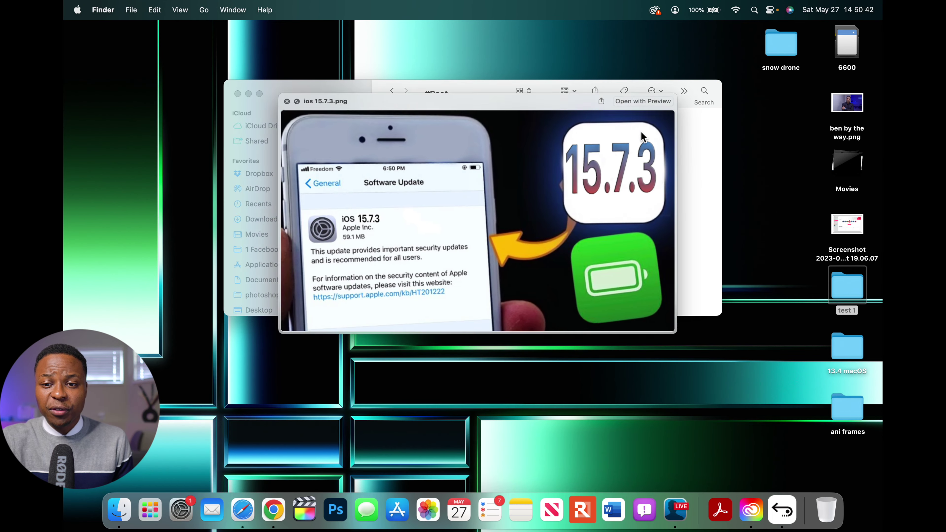
pyautogui.press('space')
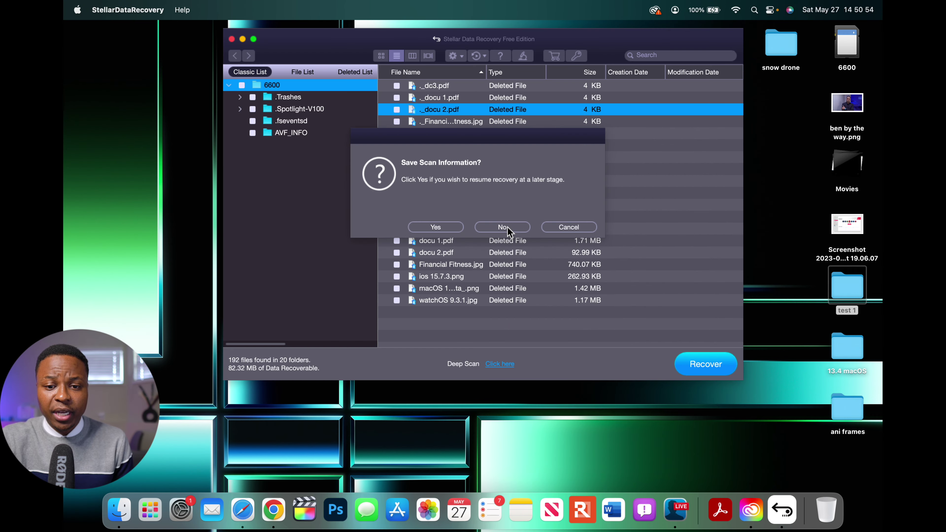
# - Leave the scan results in Stellar Data Recovery without saving the scan information
pyautogui.click(502, 227)
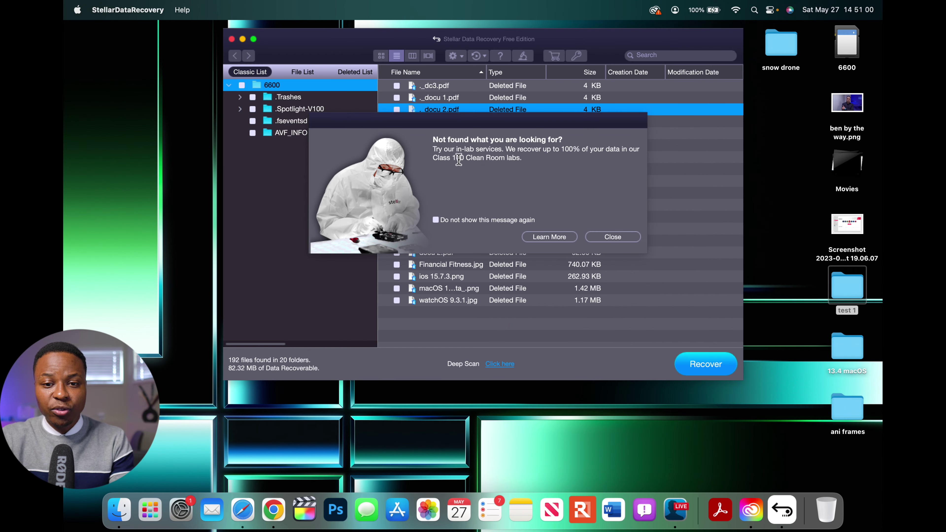